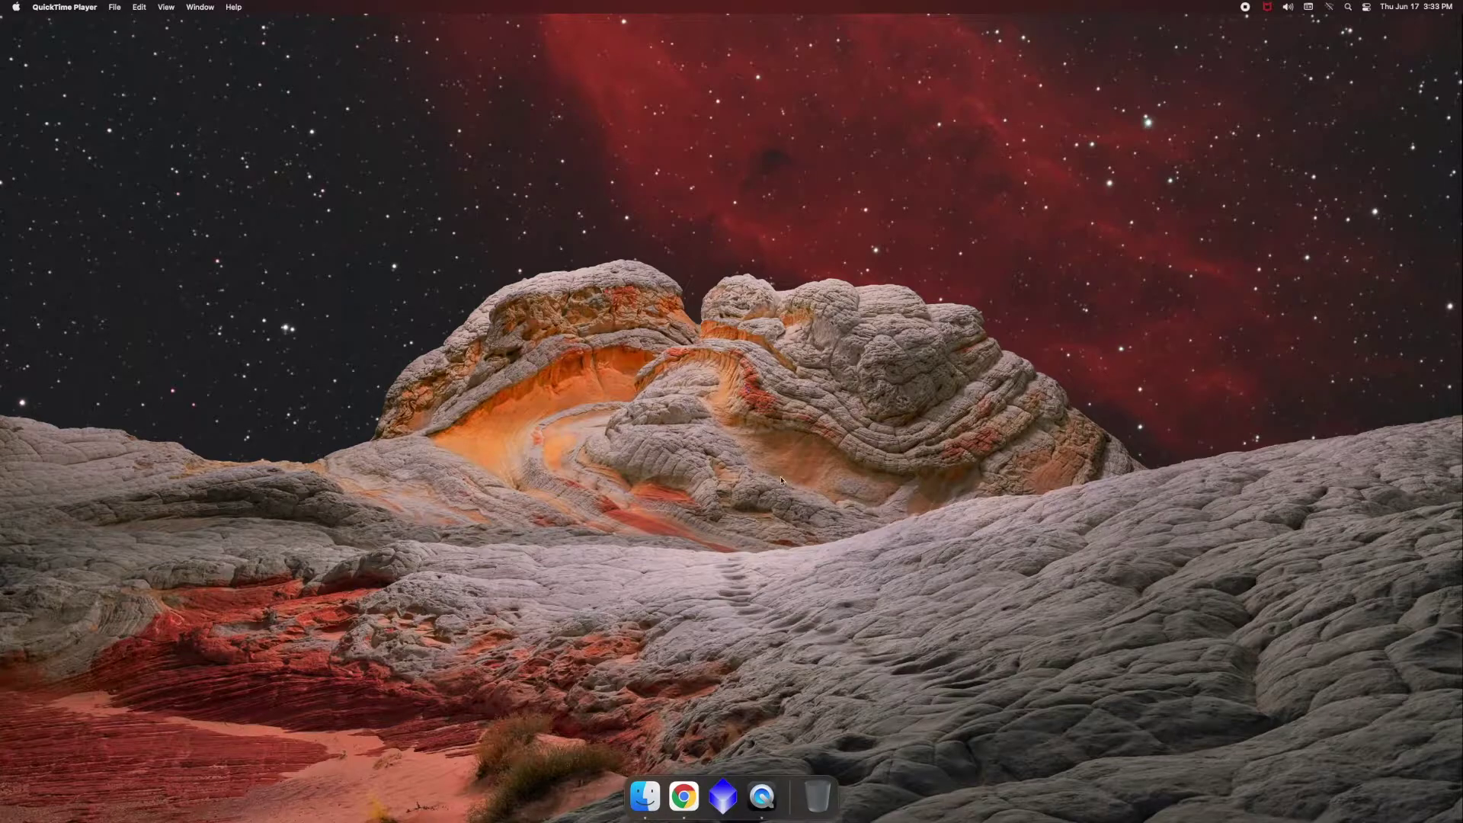
Launch PixInsight from the Dock and let its workspace and console finish loading
{"action": "left_click", "coordinate": [723, 797]}
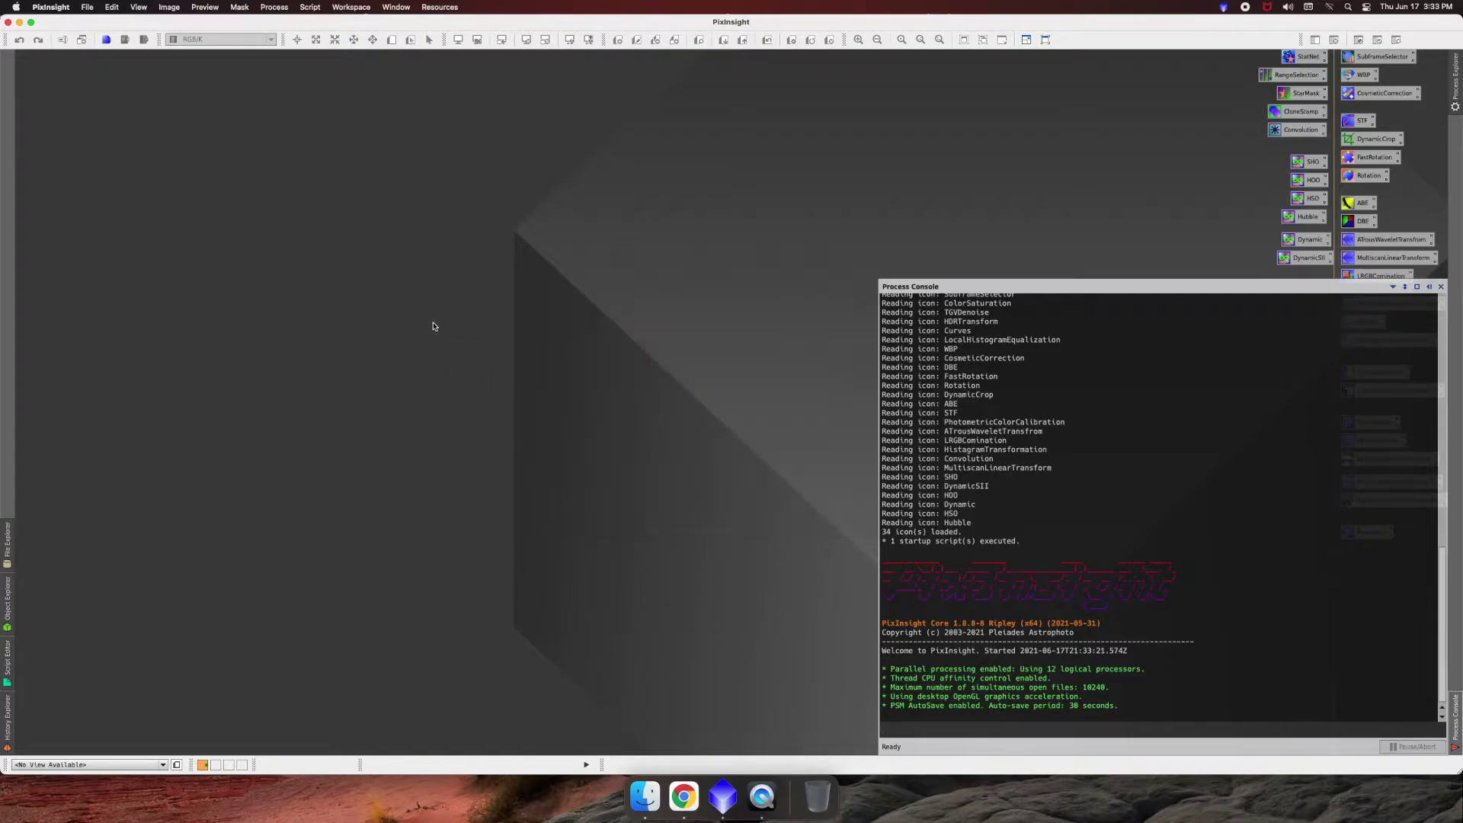
Run the PixInsight Benchmark script and exit it after scoring TOTAL=7228, CPU=8973, SWAP=4018
{"action": "left_click", "coordinate": [314, 10]}
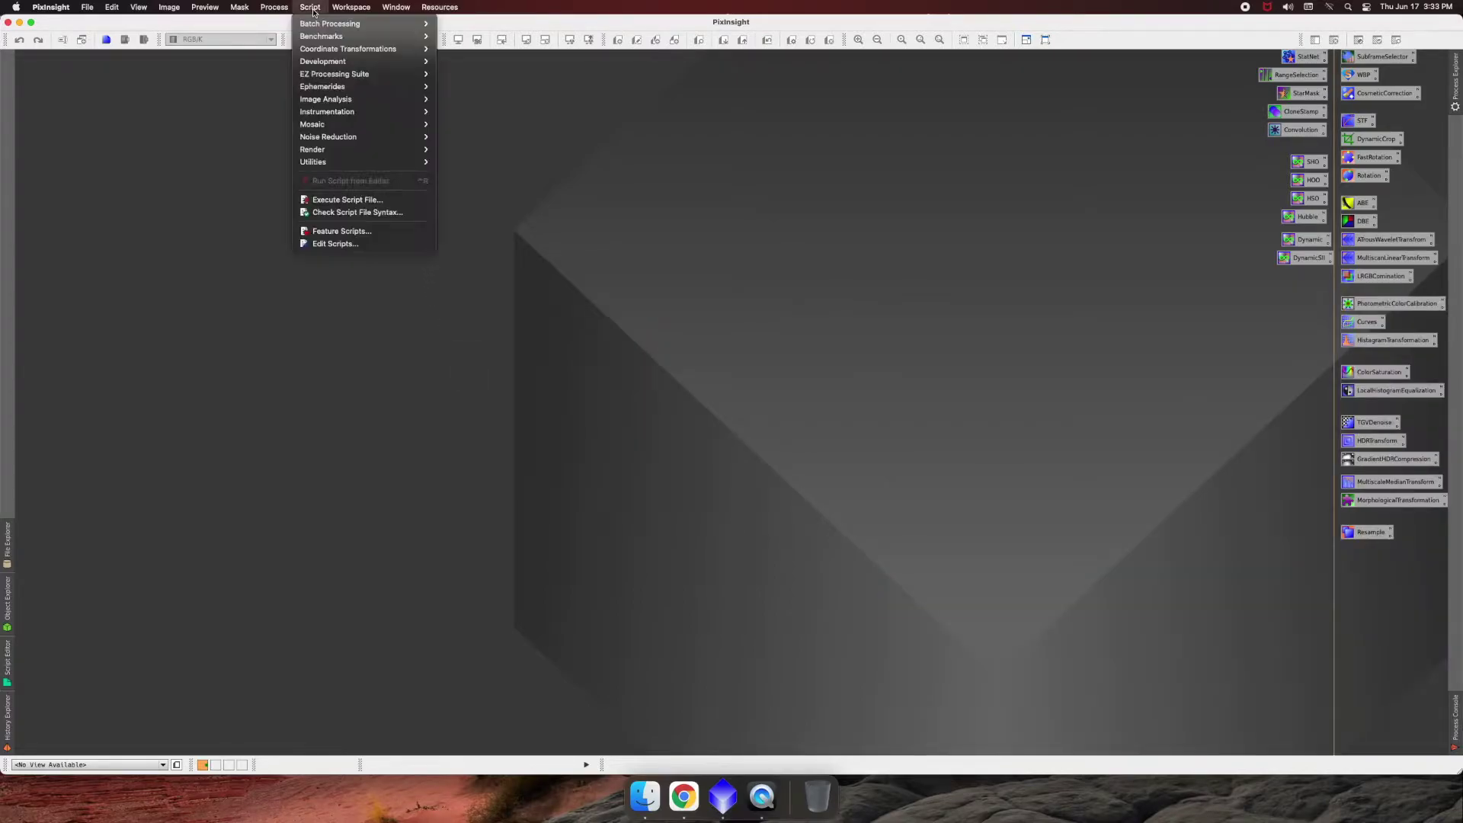
{"action": "mouse_move", "coordinate": [320, 36]}
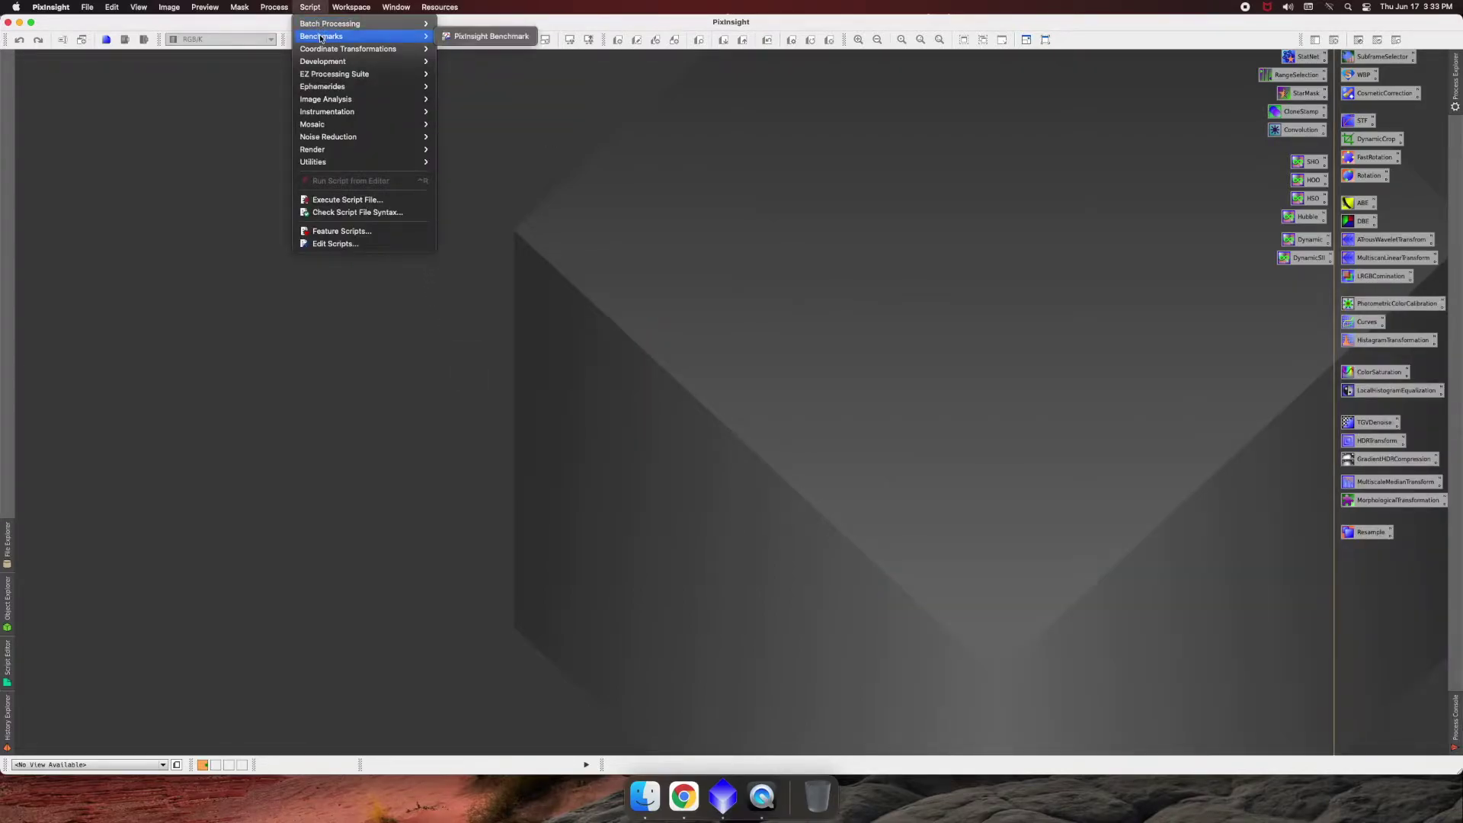
{"action": "left_click", "coordinate": [497, 37]}
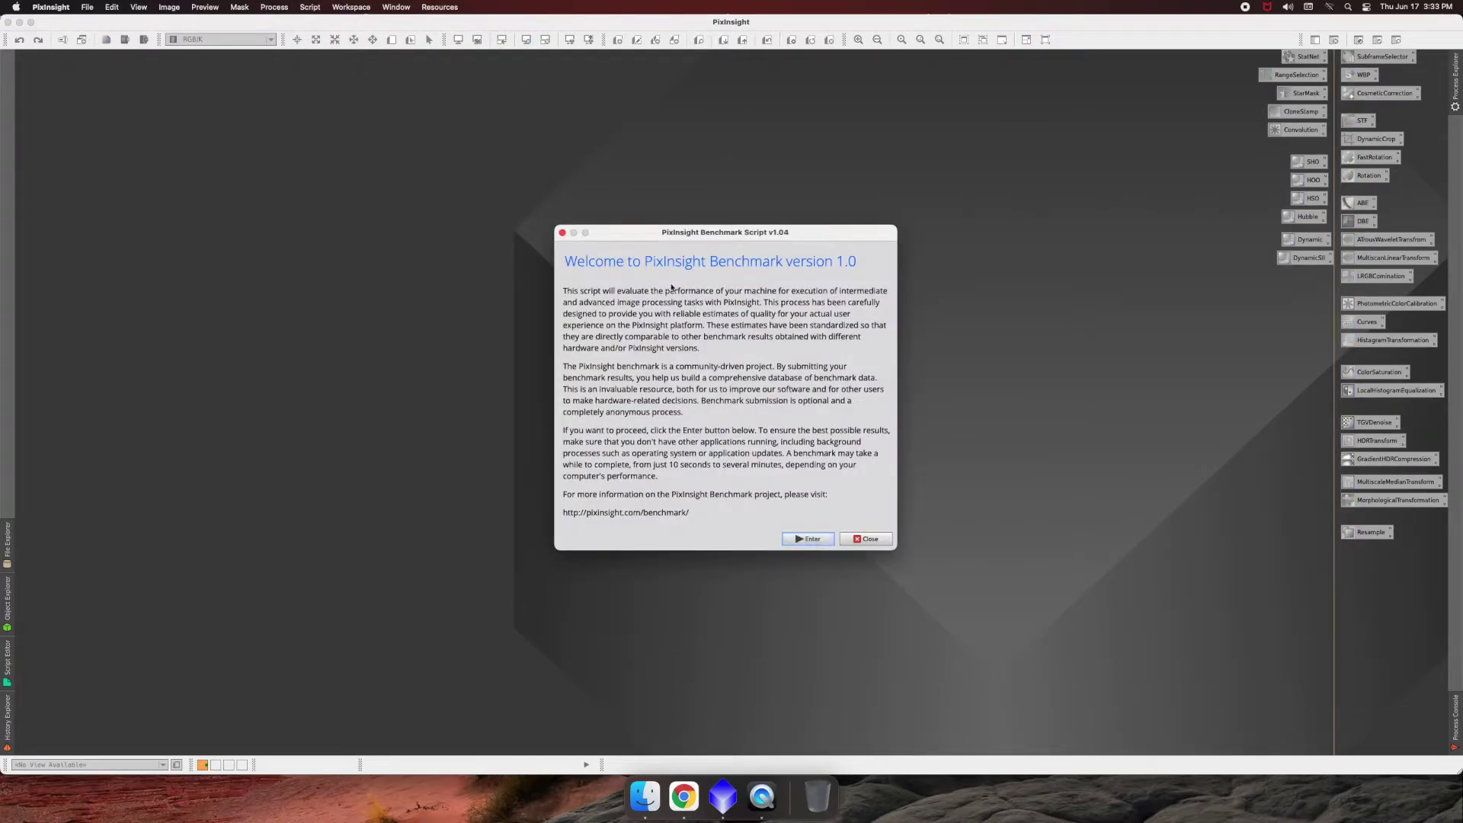
{"action": "left_click", "coordinate": [809, 538]}
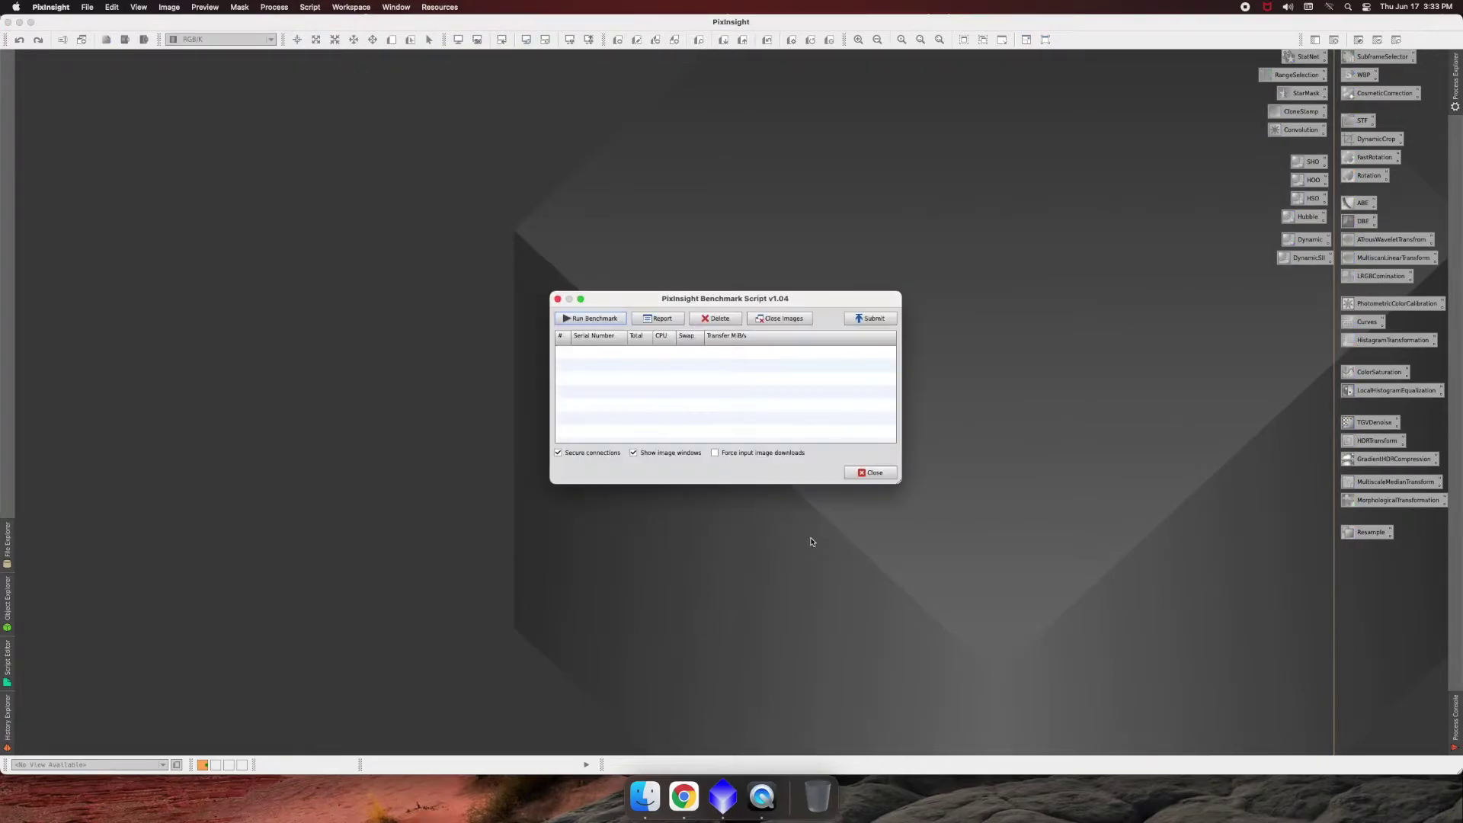
{"action": "left_click", "coordinate": [592, 320]}
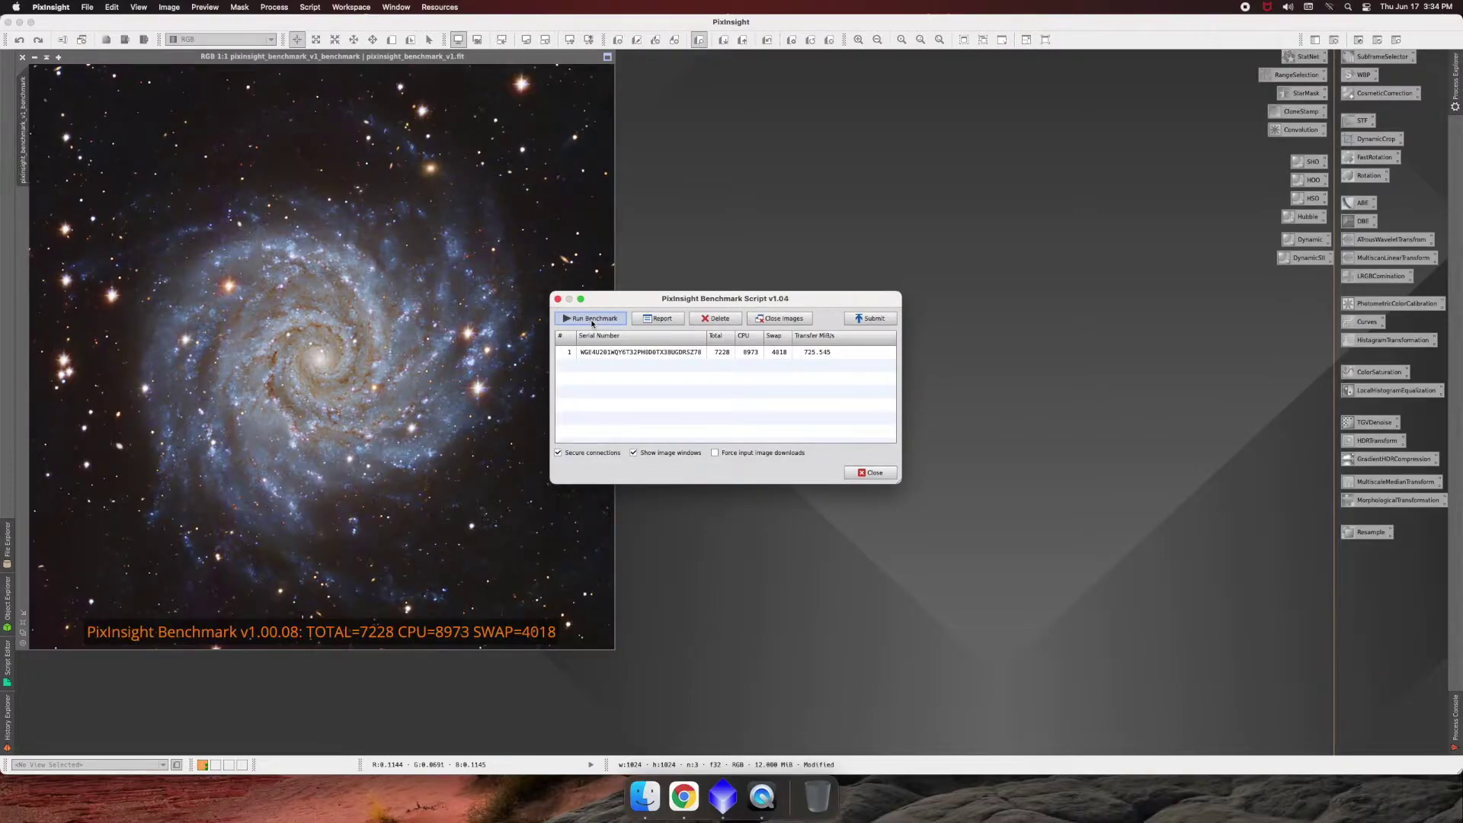
{"action": "left_click", "coordinate": [870, 472]}
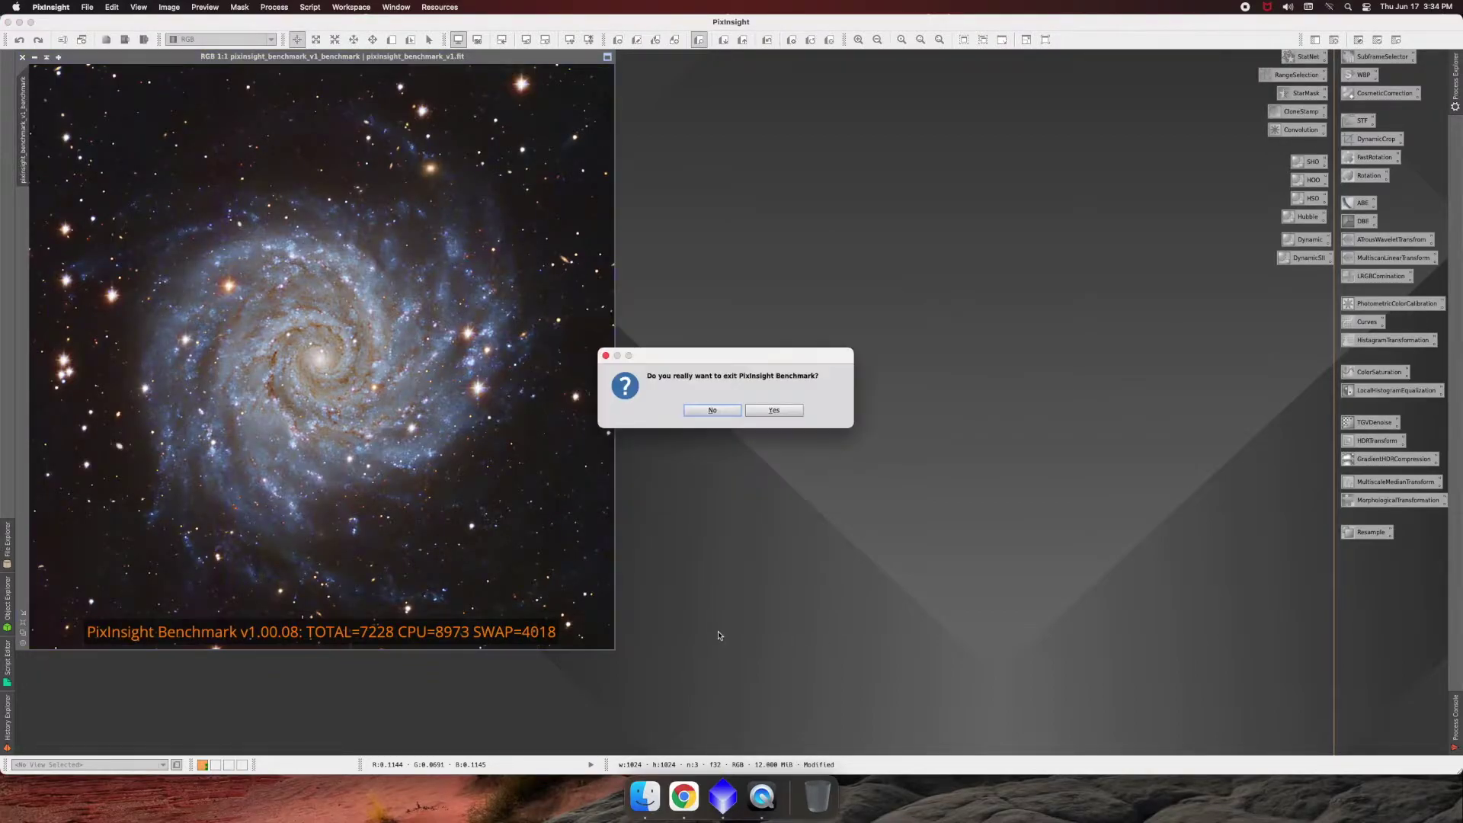
{"action": "left_click", "coordinate": [785, 411]}
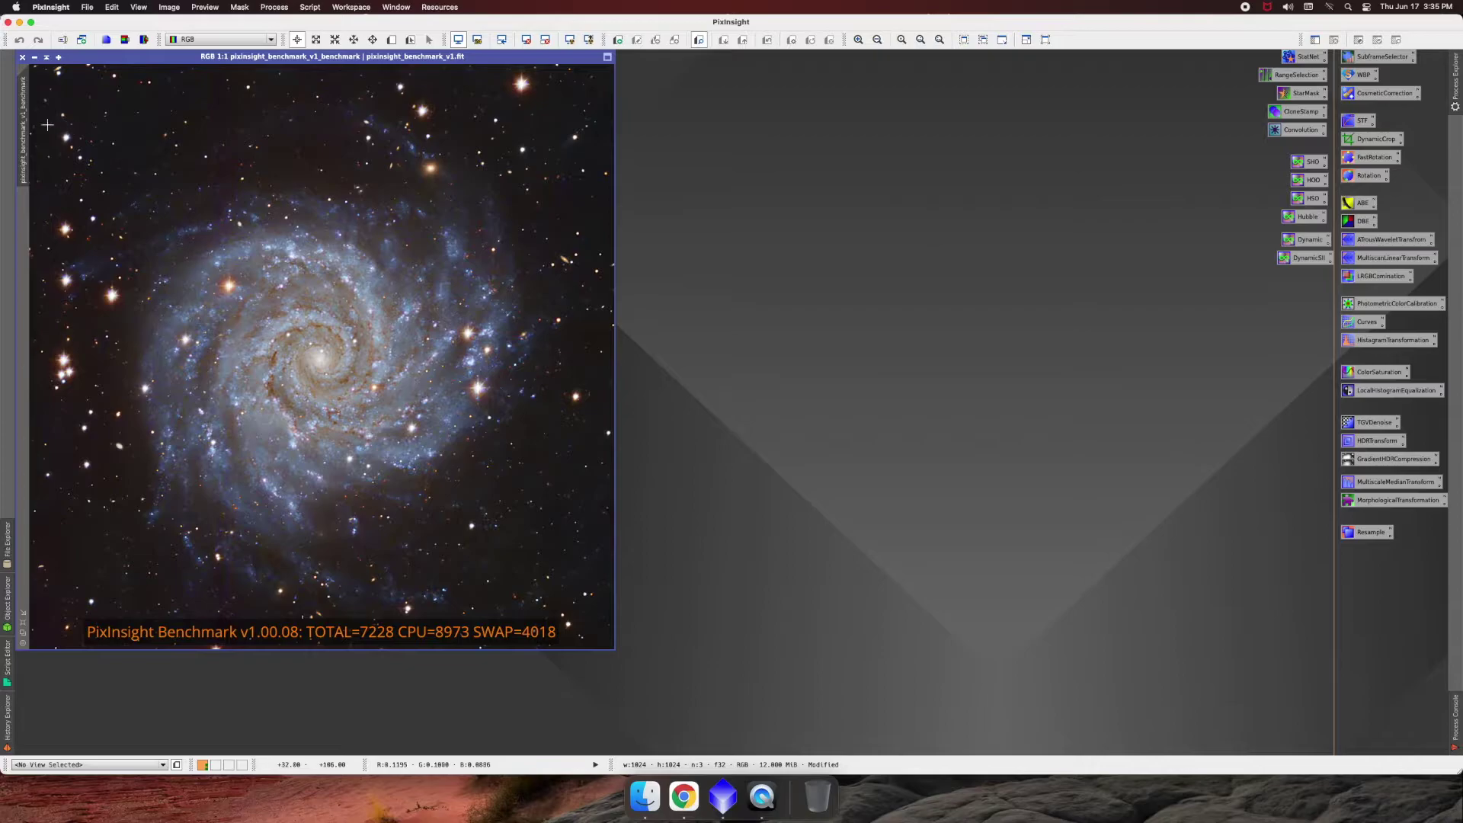
Clone the 7228 result image, move the clone to the top, and discard the original
{"action": "left_click_drag", "start_coordinate": [31, 107], "coordinate": [653, 90]}
{"action": "left_click_drag", "start_coordinate": [31, 114], "coordinate": [697, 220]}
{"action": "mouse_move", "coordinate": [744, 154]}
{"action": "left_mouse_down"}
{"action": "mouse_move", "coordinate": [842, 120]}
{"action": "mouse_move", "coordinate": [701, 56]}
{"action": "left_mouse_up"}
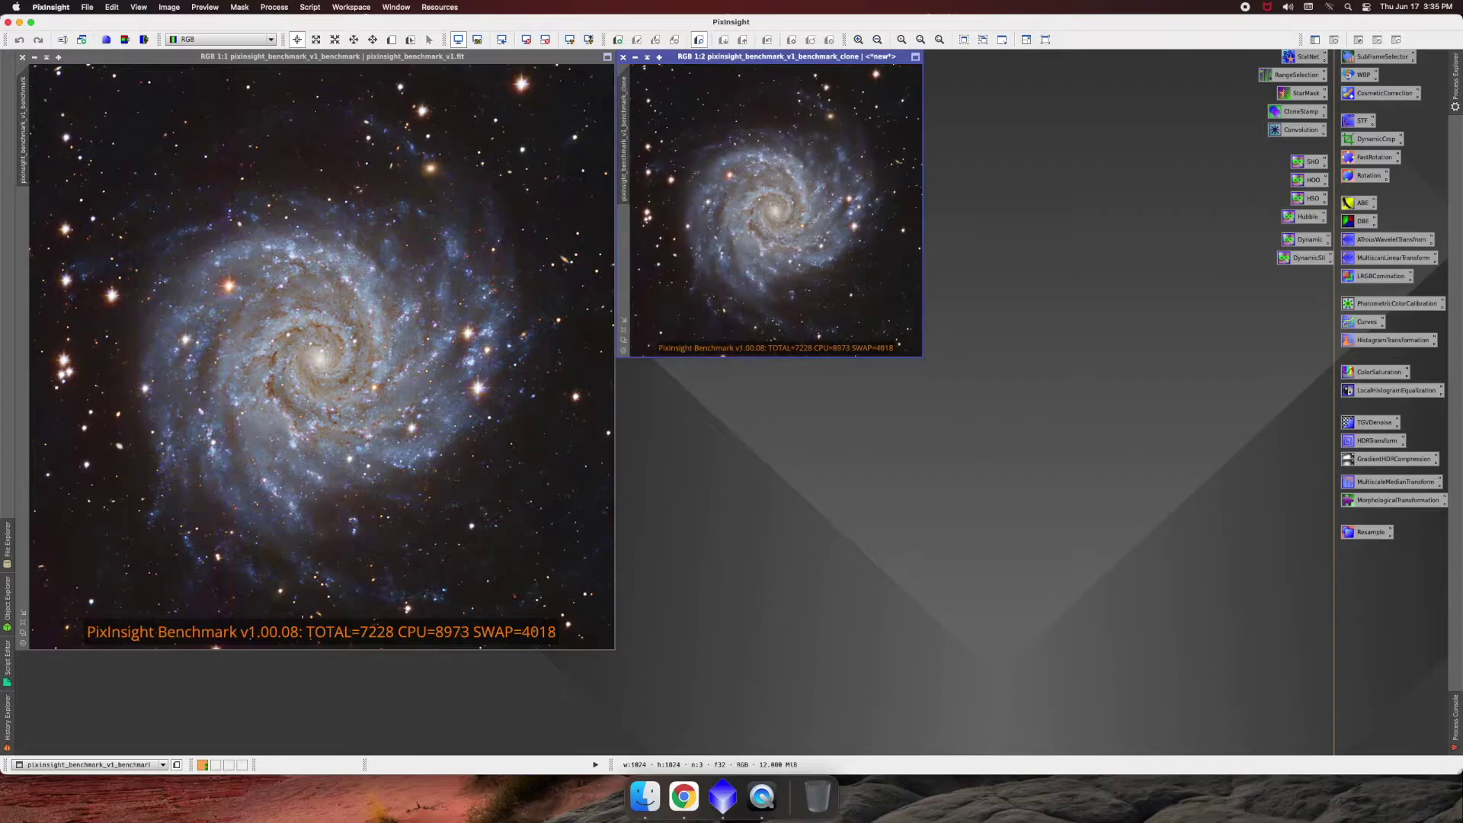
{"action": "left_click", "coordinate": [22, 57]}
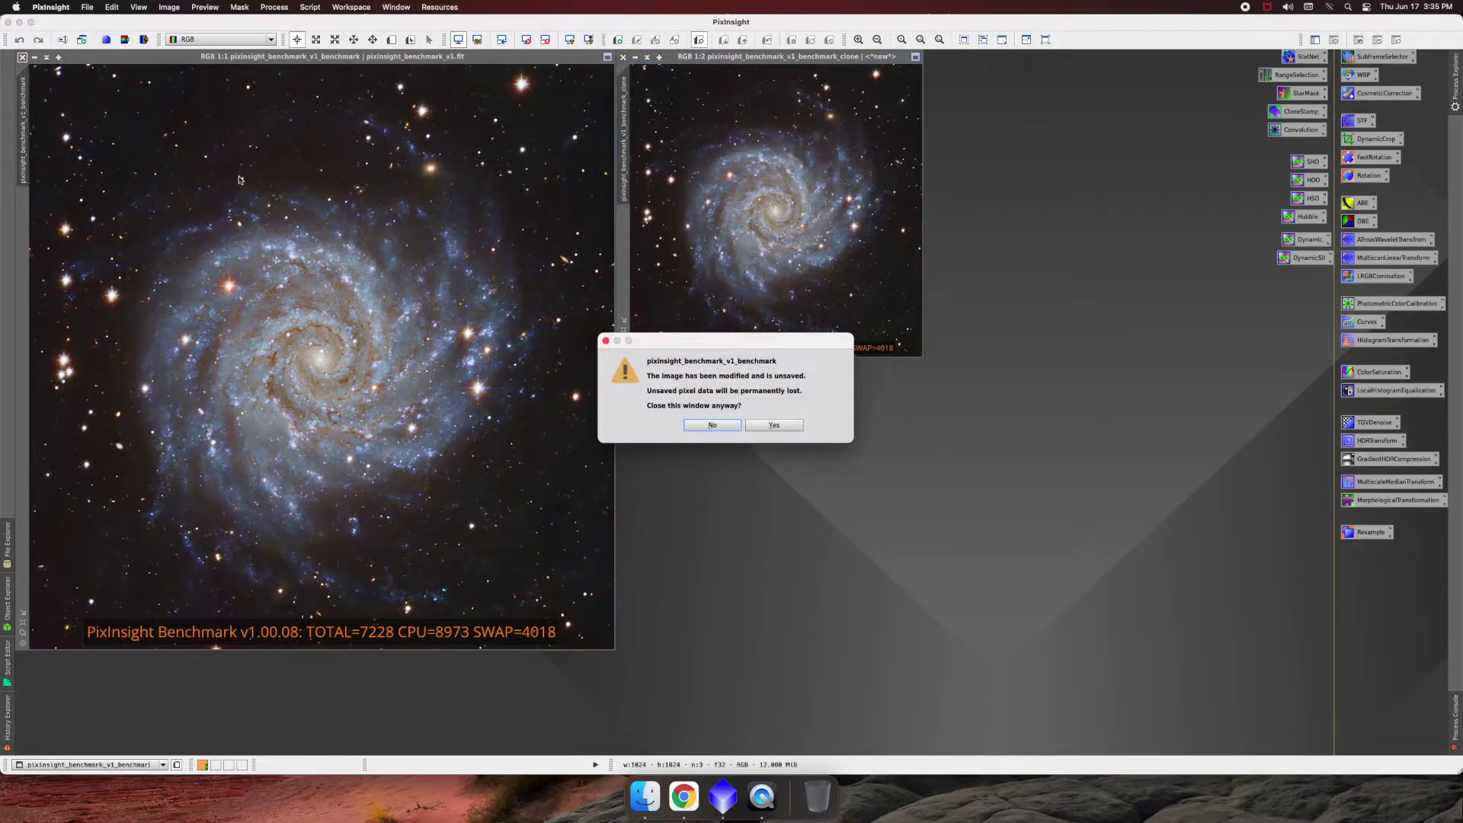
{"action": "left_click", "coordinate": [772, 429]}
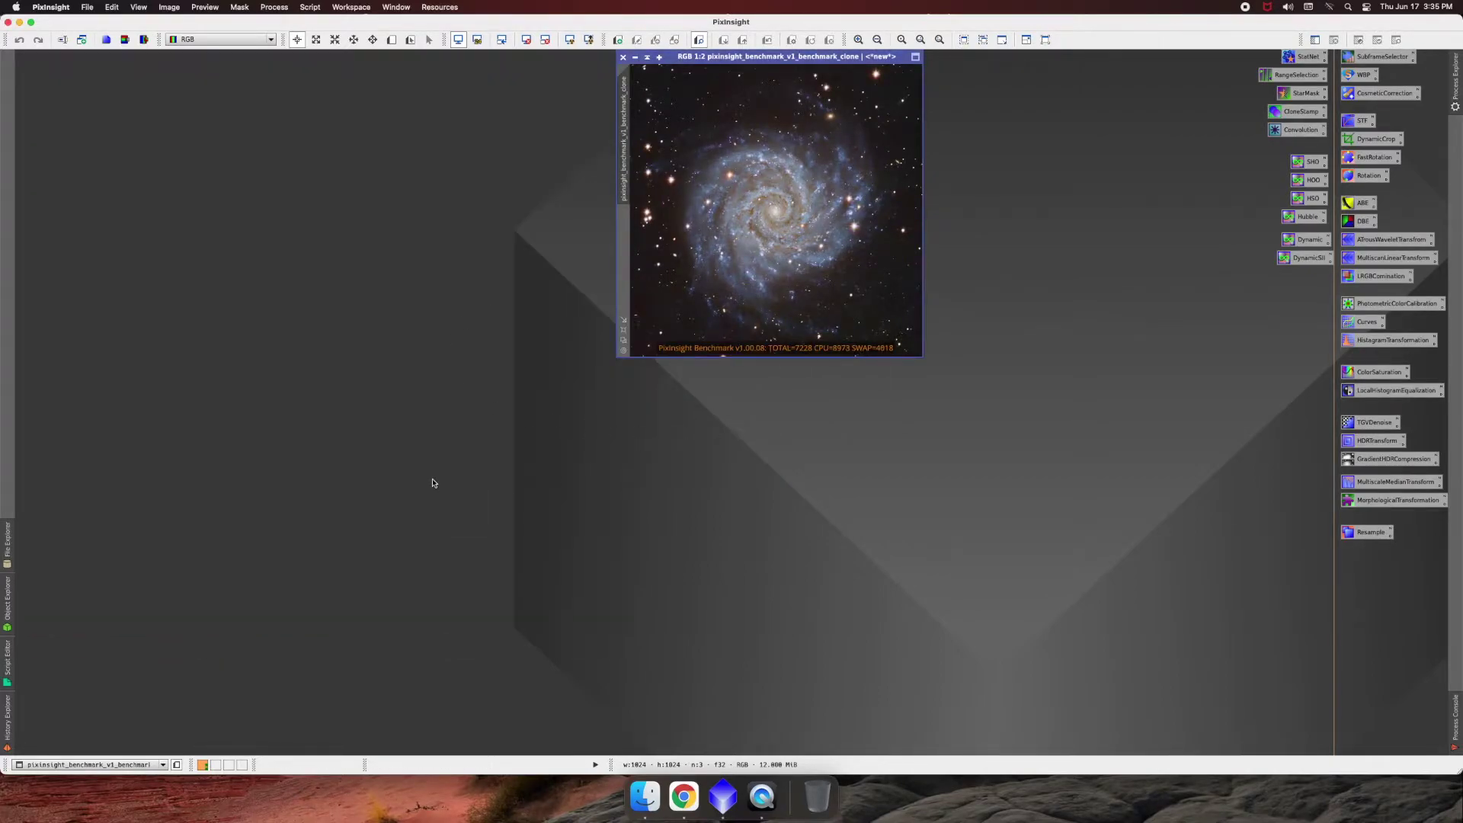
Open Terminal and Notes through Spotlight
{"action": "key", "text": "super+space"}
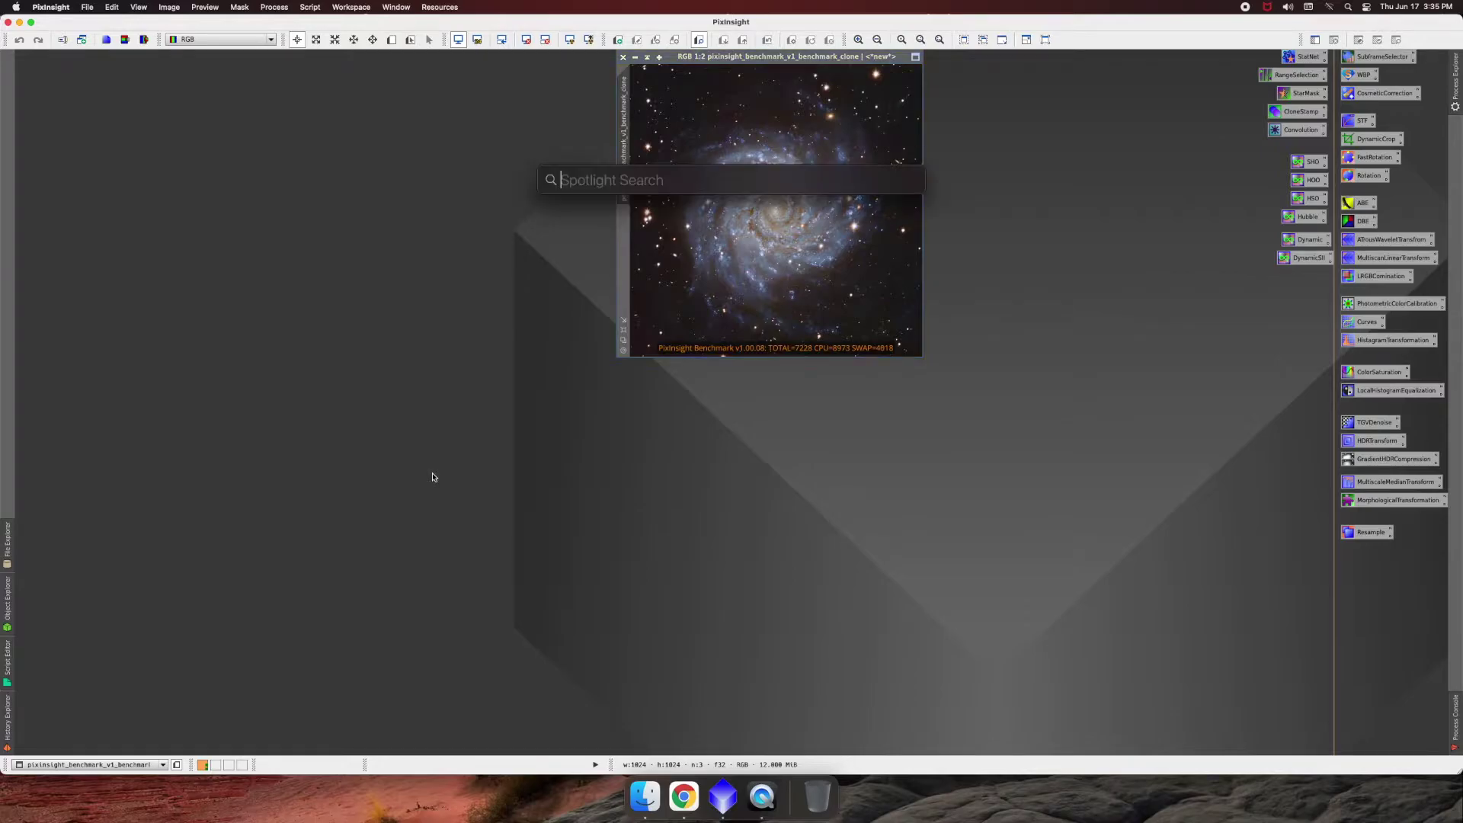
{"action": "type", "text": "term"}
{"action": "key", "text": "Return"}
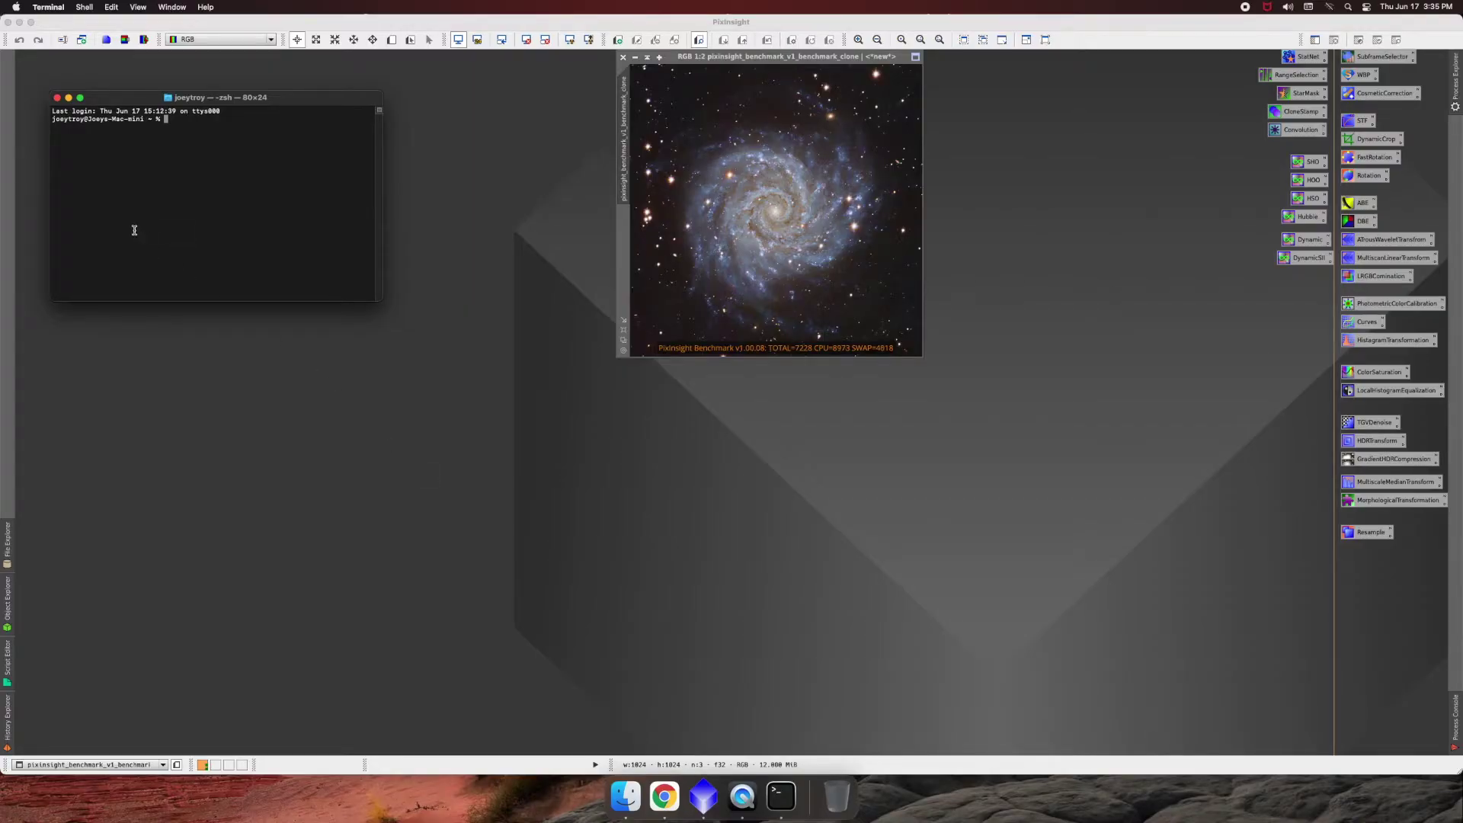
{"action": "key", "text": "super+space"}
{"action": "type", "text": "notes"}
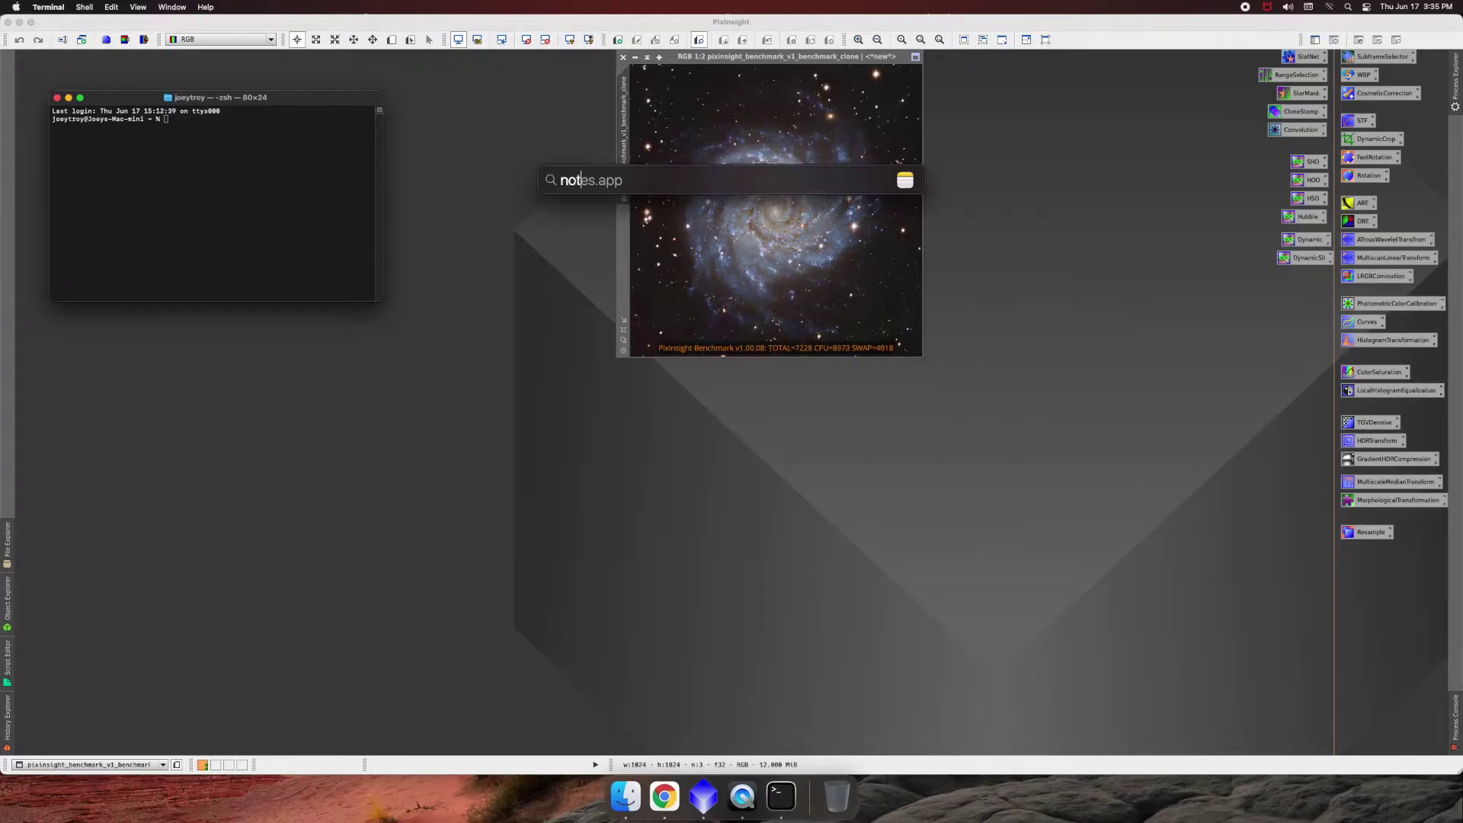
{"action": "key", "text": "Return"}
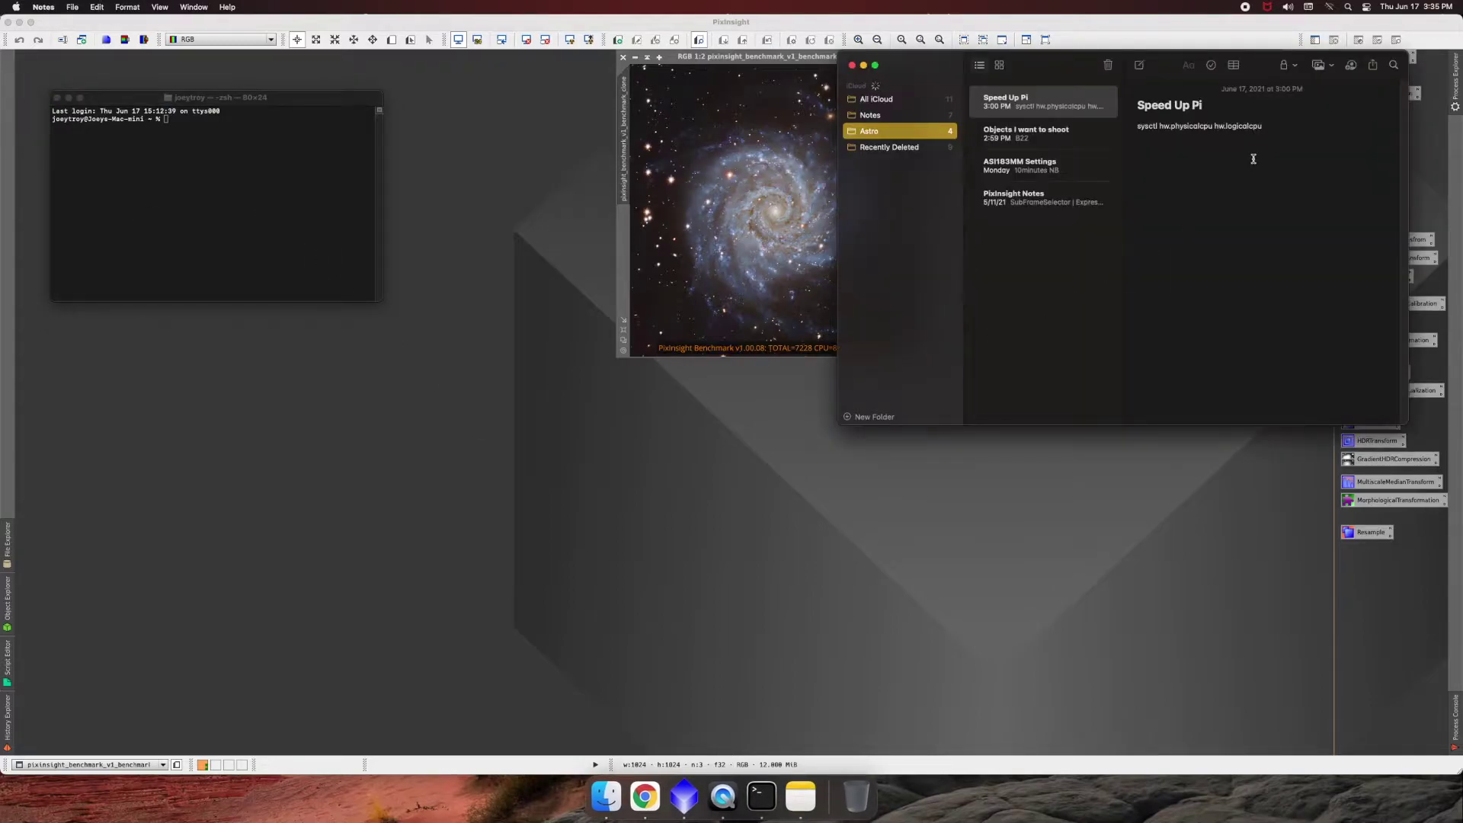
Run the note's sysctl query in Terminal, showing 6 physical and 12 logical CPUs, then close both windows
{"action": "left_click_drag", "start_coordinate": [1267, 125], "coordinate": [1119, 130]}
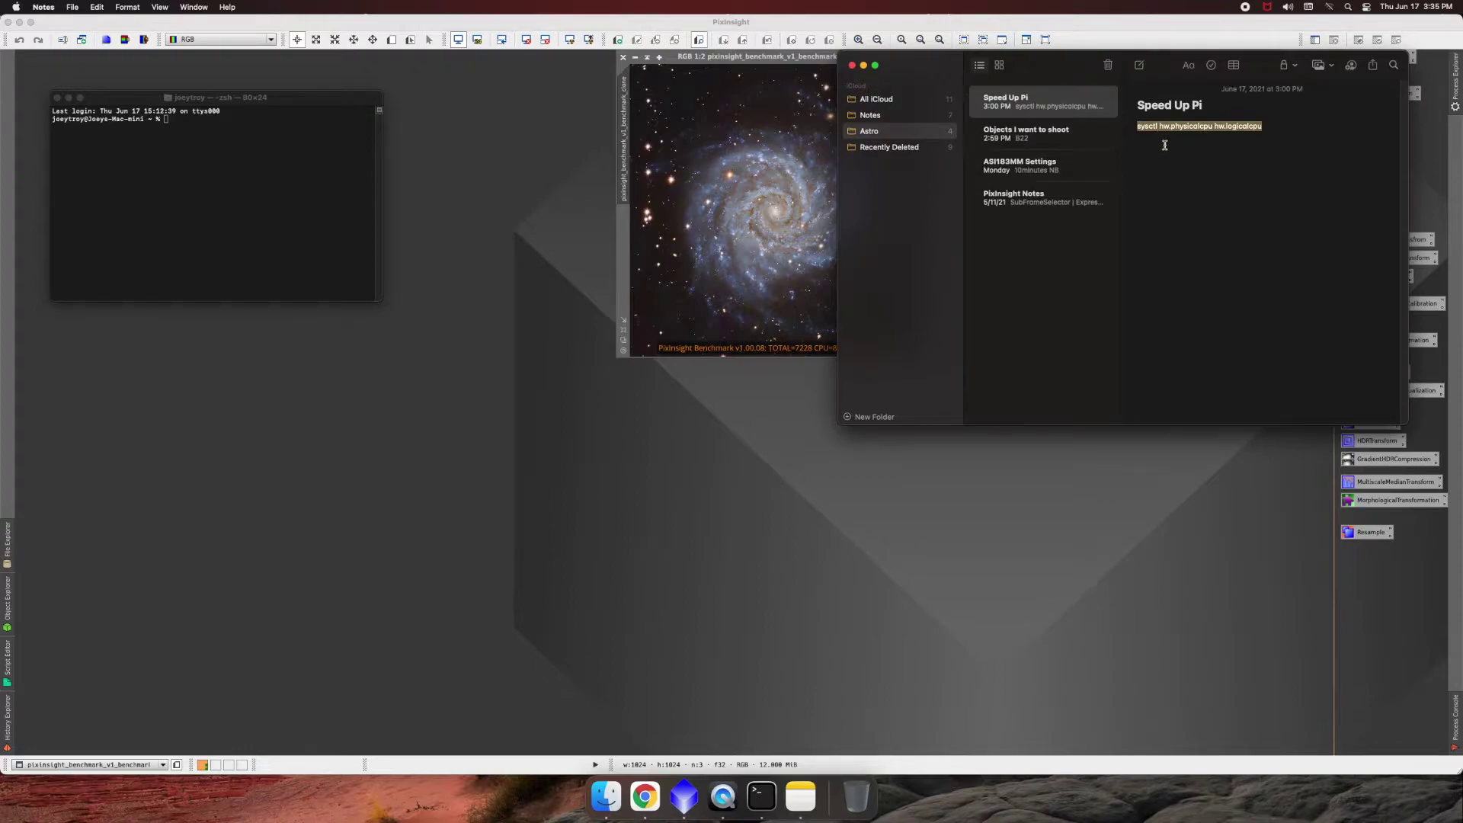
{"action": "key", "text": "super+c"}
{"action": "right_click", "coordinate": [244, 173]}
{"action": "left_click", "coordinate": [273, 192]}
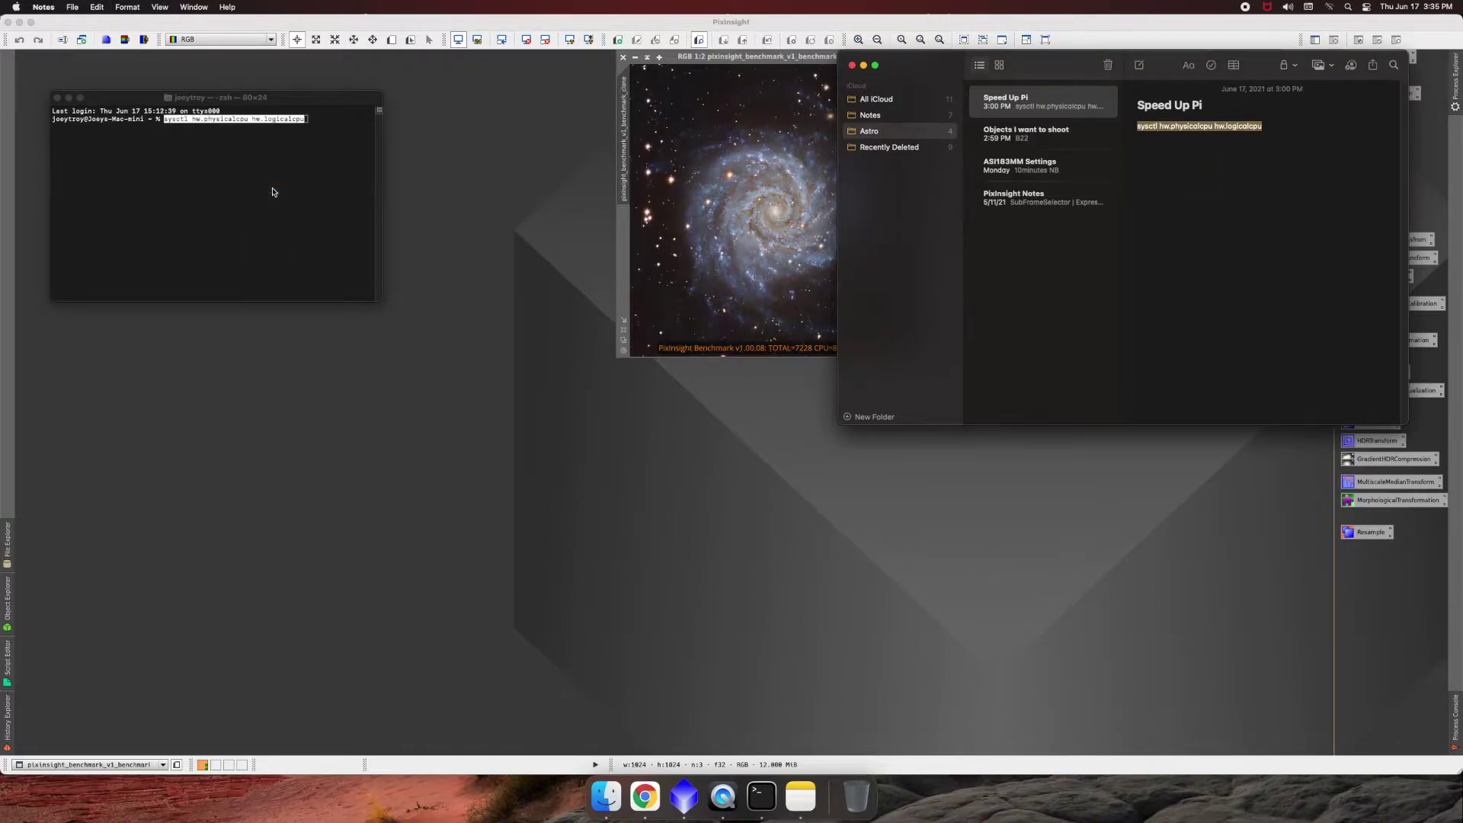
{"action": "key", "text": "BackSpace"}
{"action": "left_click", "coordinate": [284, 167]}
{"action": "key", "text": "Return"}
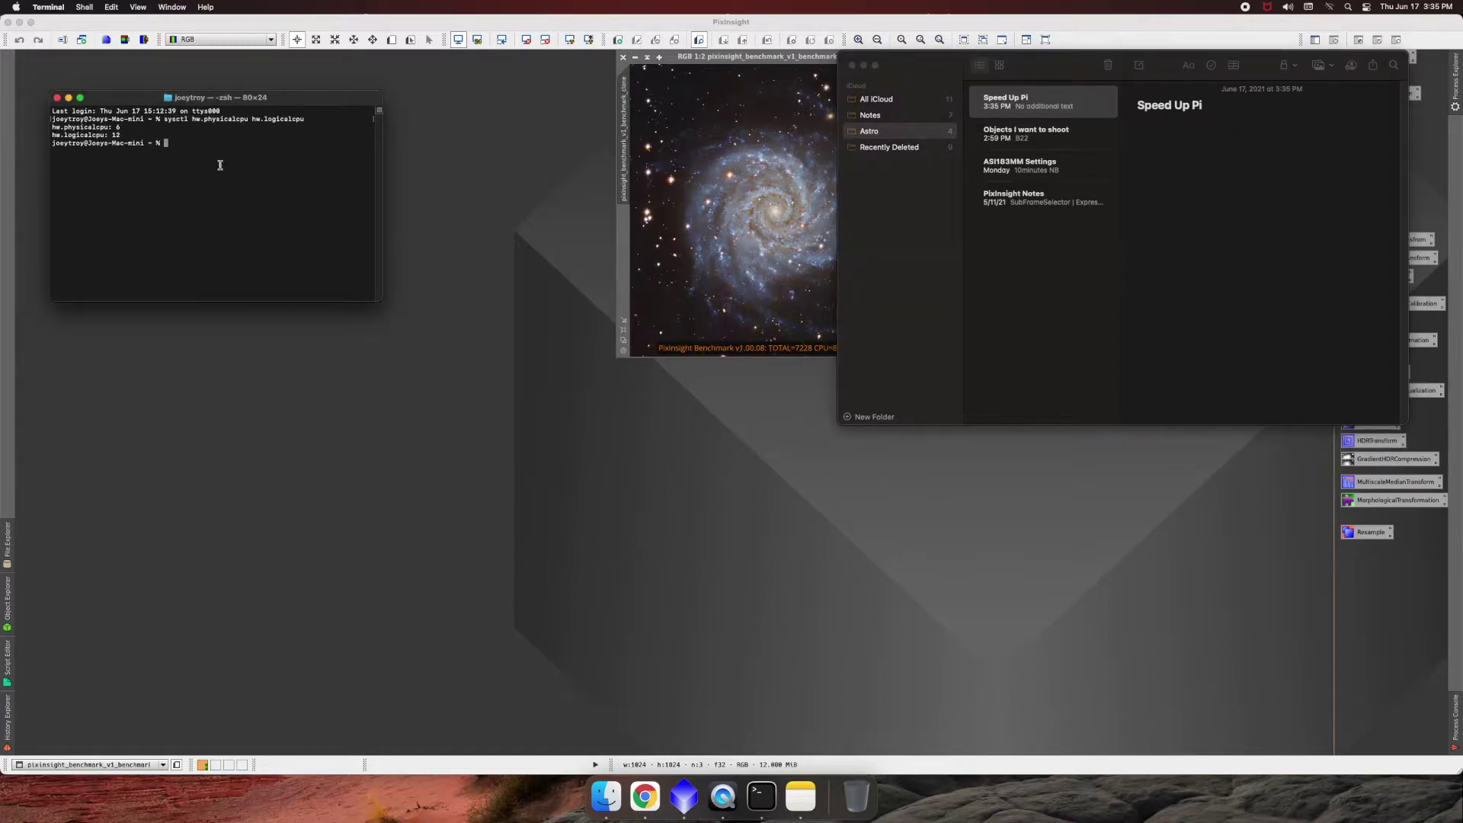
{"action": "left_click_drag", "start_coordinate": [123, 135], "coordinate": [104, 135]}
{"action": "left_click", "coordinate": [57, 98]}
{"action": "left_click", "coordinate": [852, 65]}
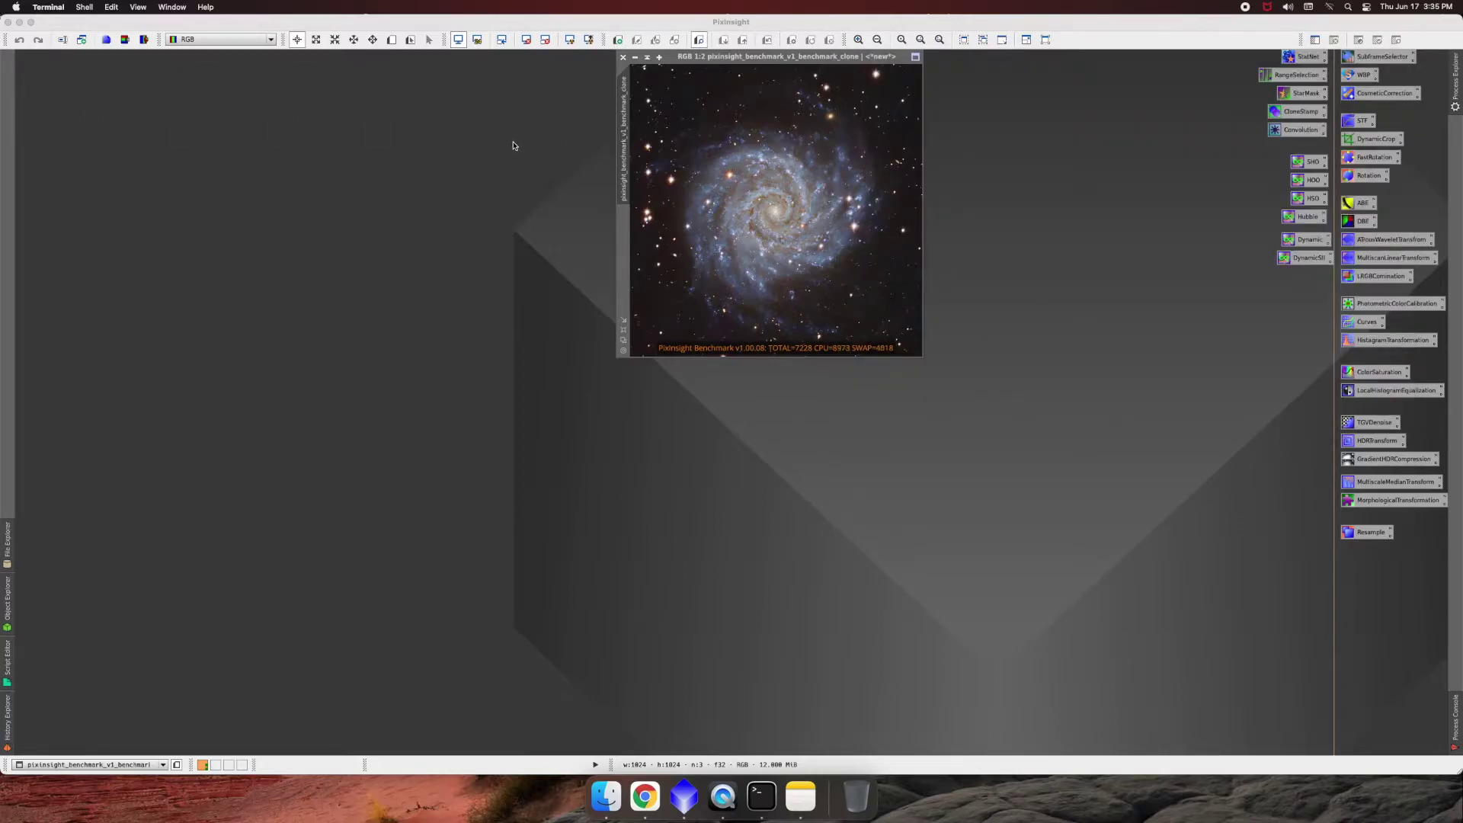
Quit Terminal and Notes from the Dock
{"action": "left_click", "coordinate": [172, 82]}
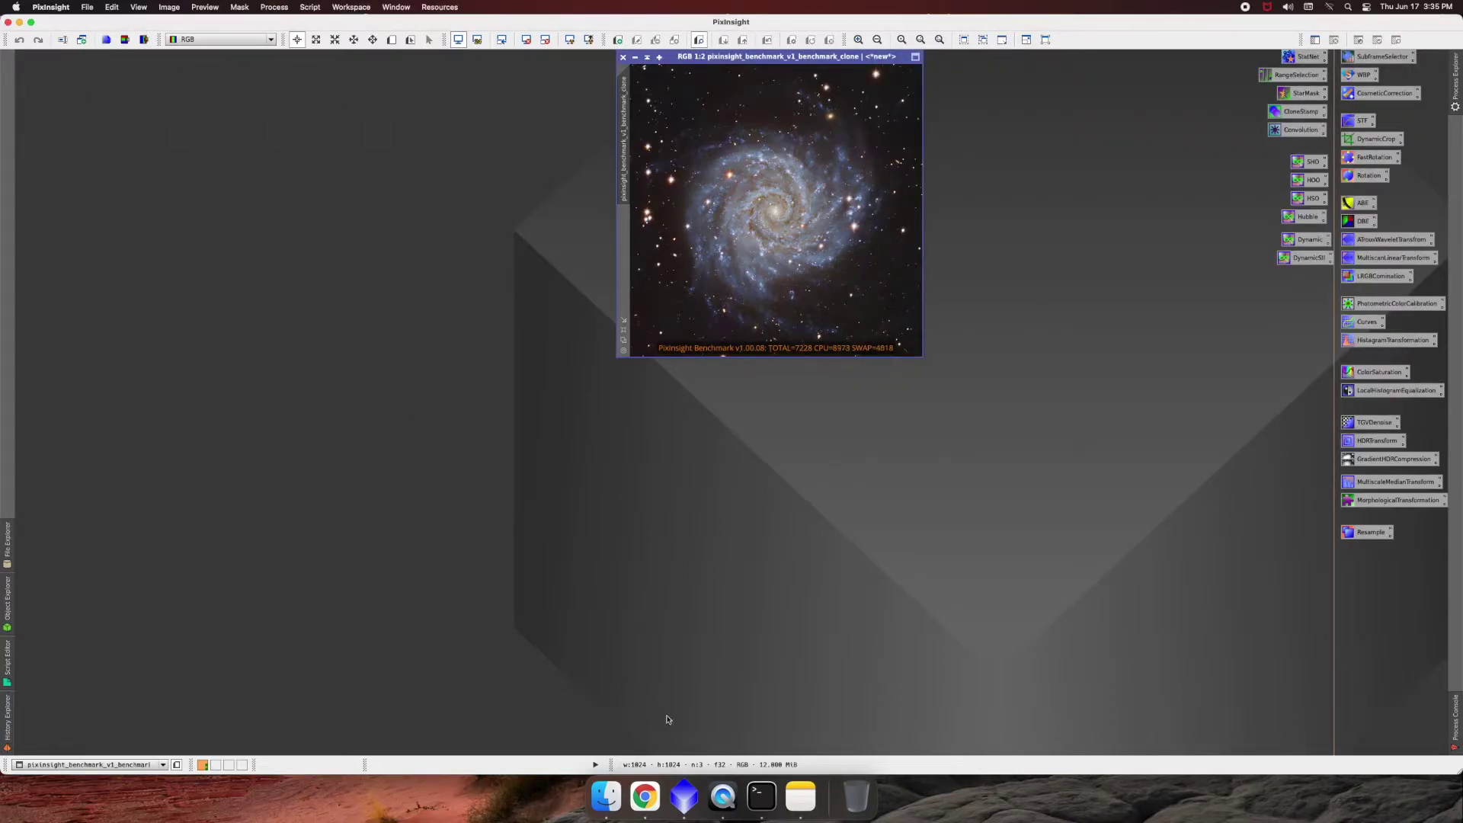
{"action": "right_click", "coordinate": [762, 797]}
{"action": "left_click", "coordinate": [789, 760]}
{"action": "right_click", "coordinate": [788, 792]}
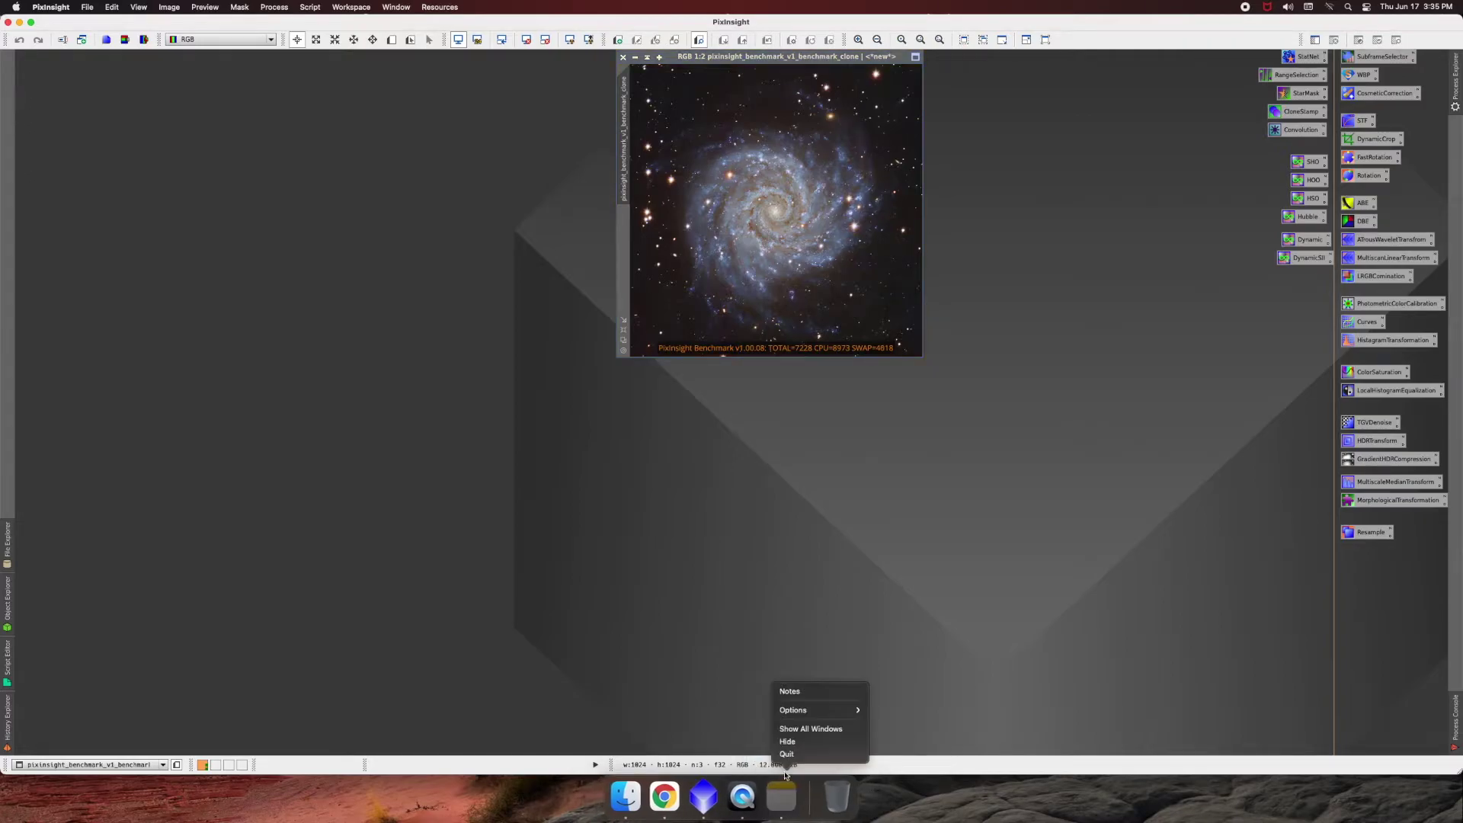
{"action": "left_click", "coordinate": [792, 759]}
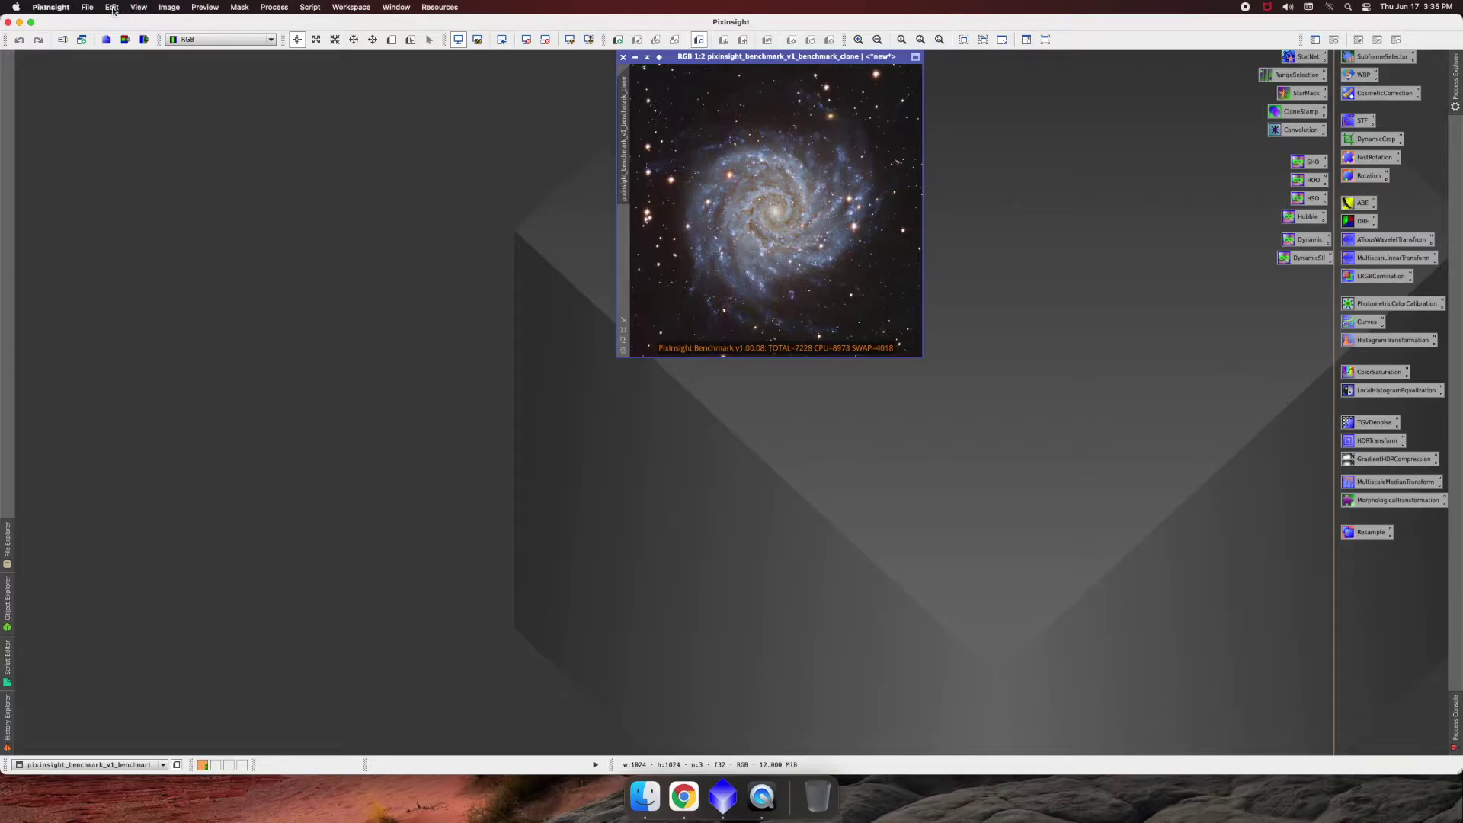
In Global Preferences, set file reading and writing threads to 12 each and apply
{"action": "left_click", "coordinate": [112, 9]}
{"action": "left_click", "coordinate": [148, 77]}
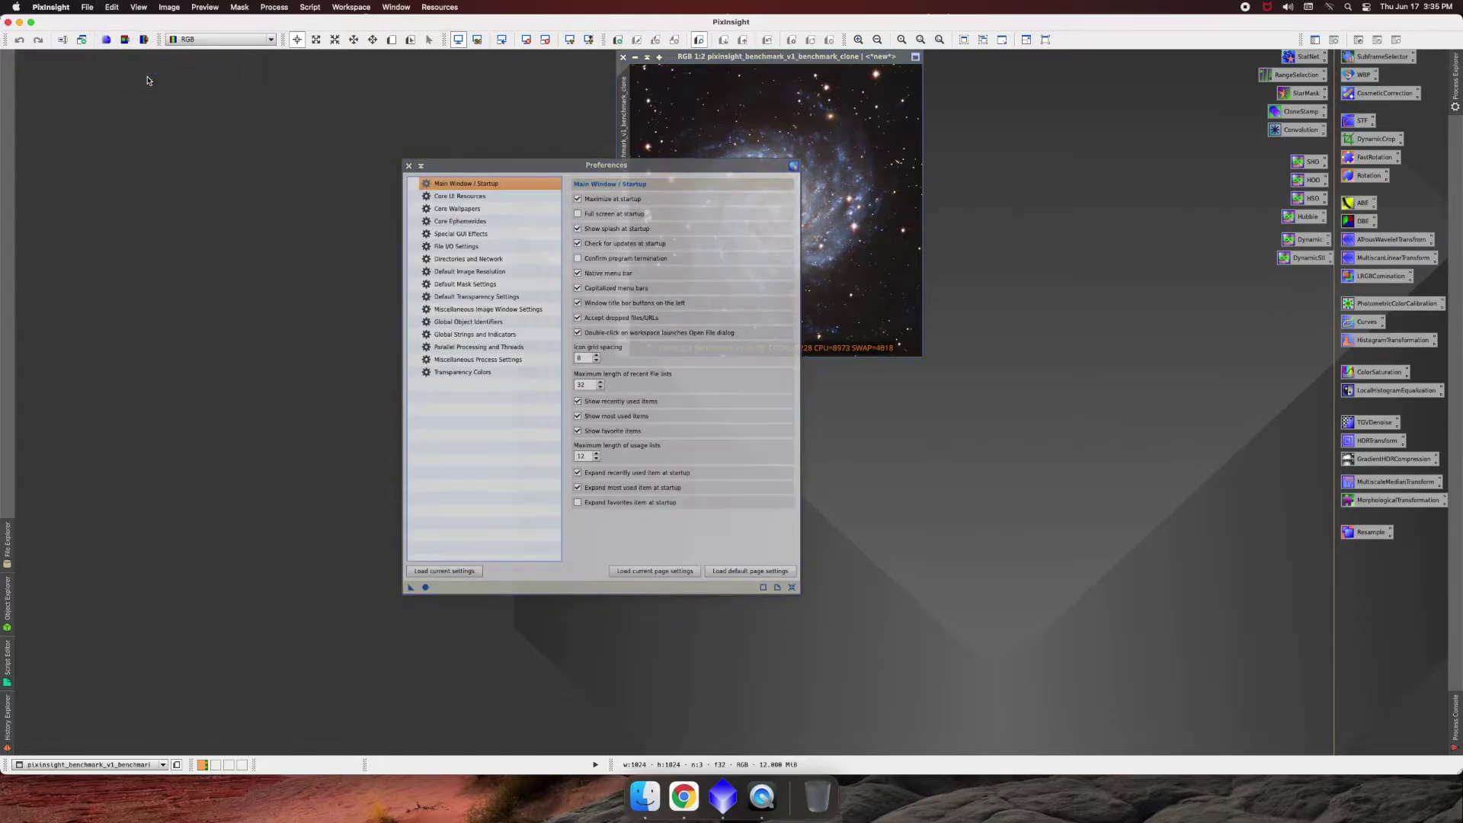
{"action": "left_click", "coordinate": [479, 349]}
{"action": "double_click", "coordinate": [580, 347]}
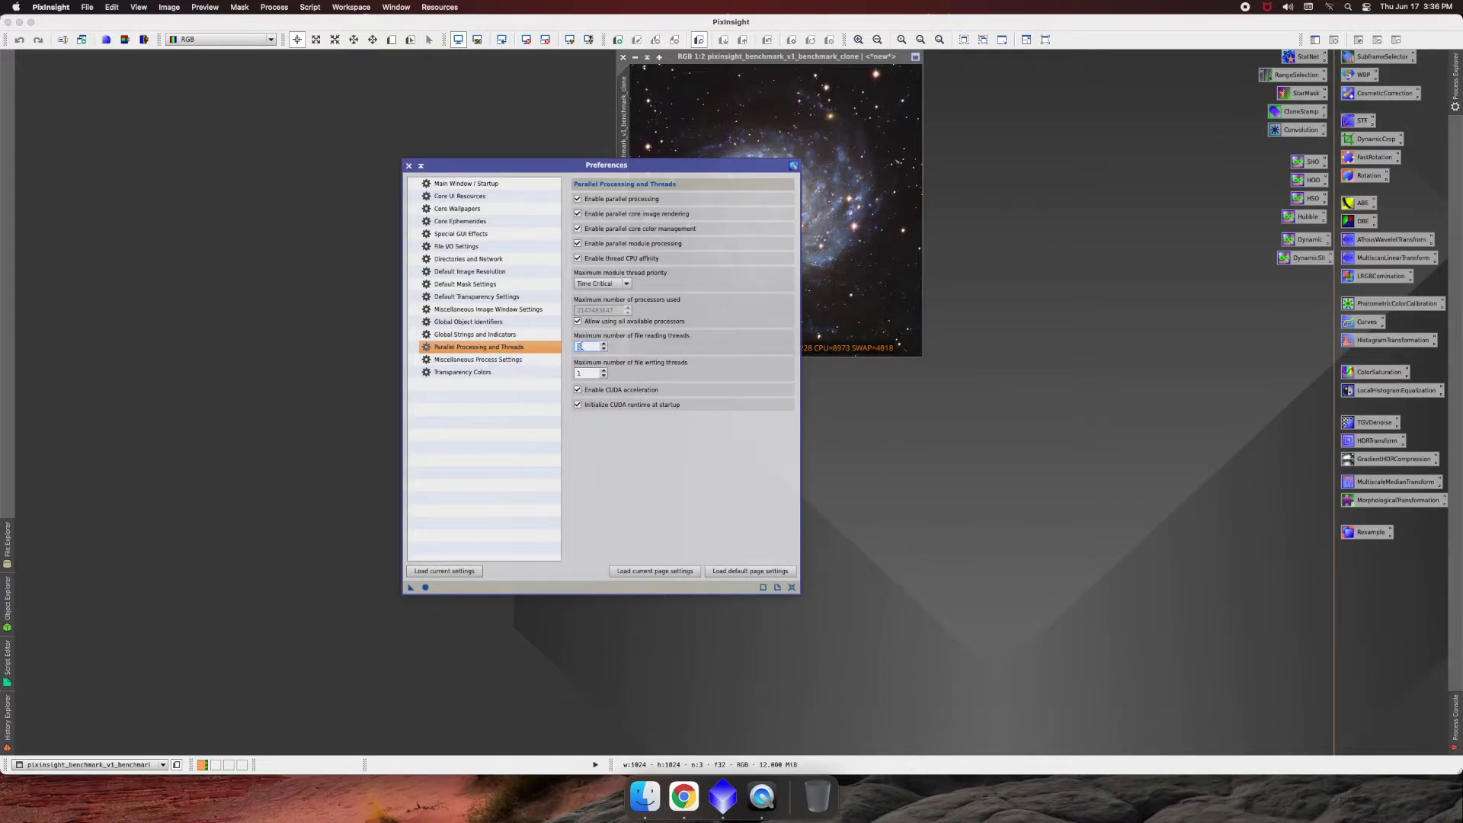
{"action": "mouse_move", "coordinate": [586, 346]}
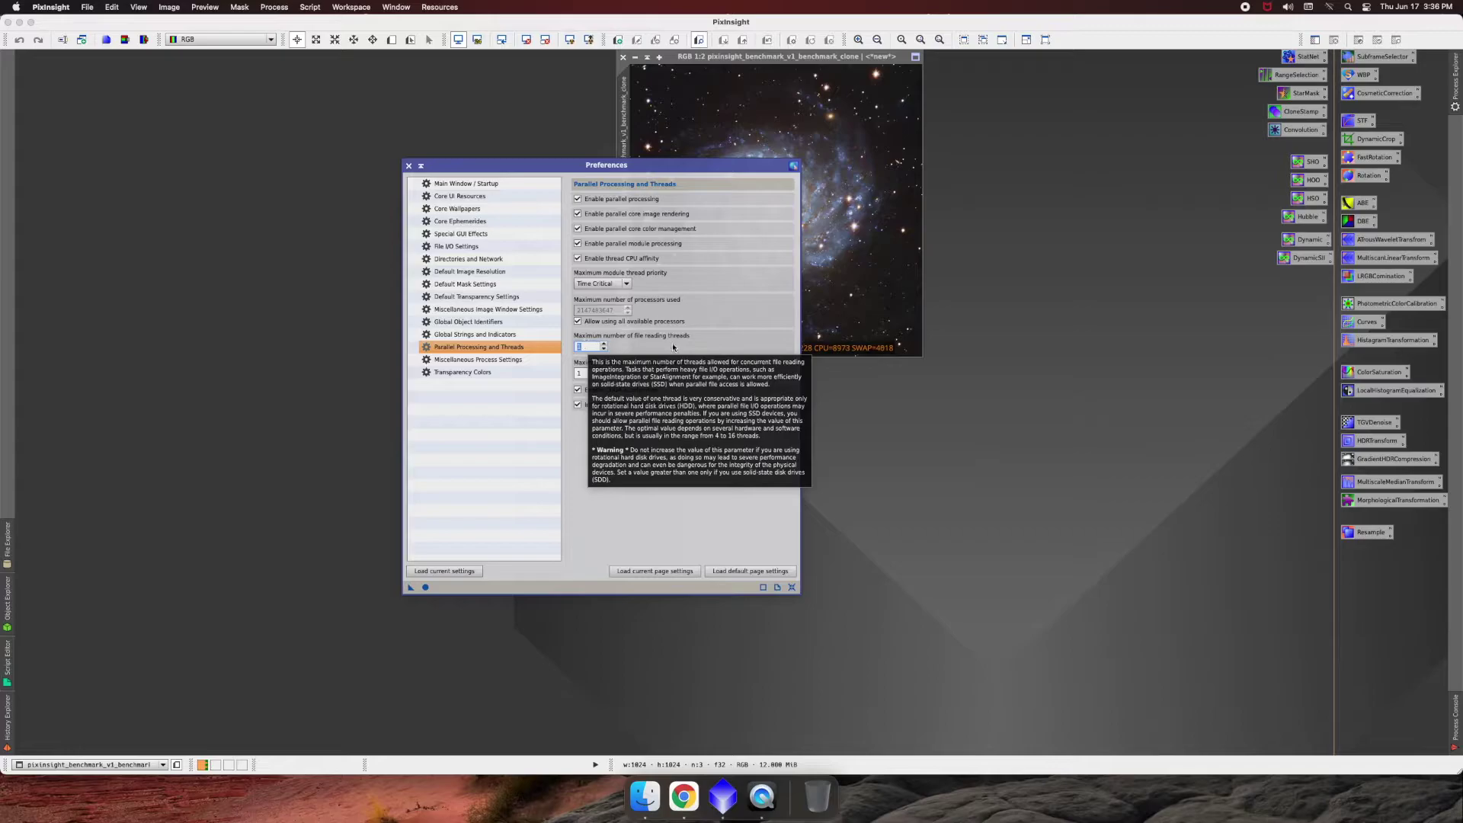
{"action": "type", "text": "12"}
{"action": "key", "text": "Tab"}
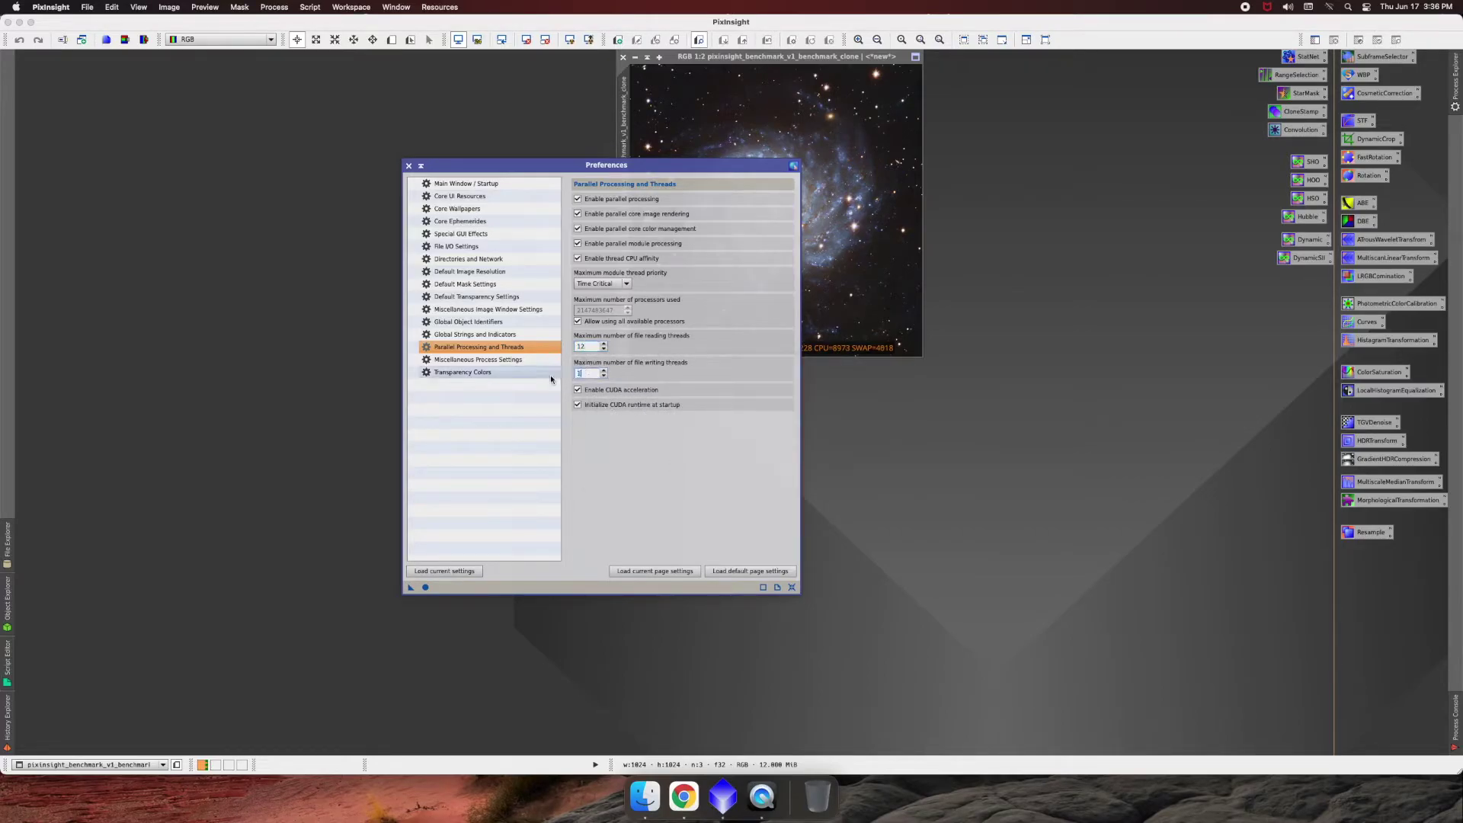
{"action": "type", "text": "12"}
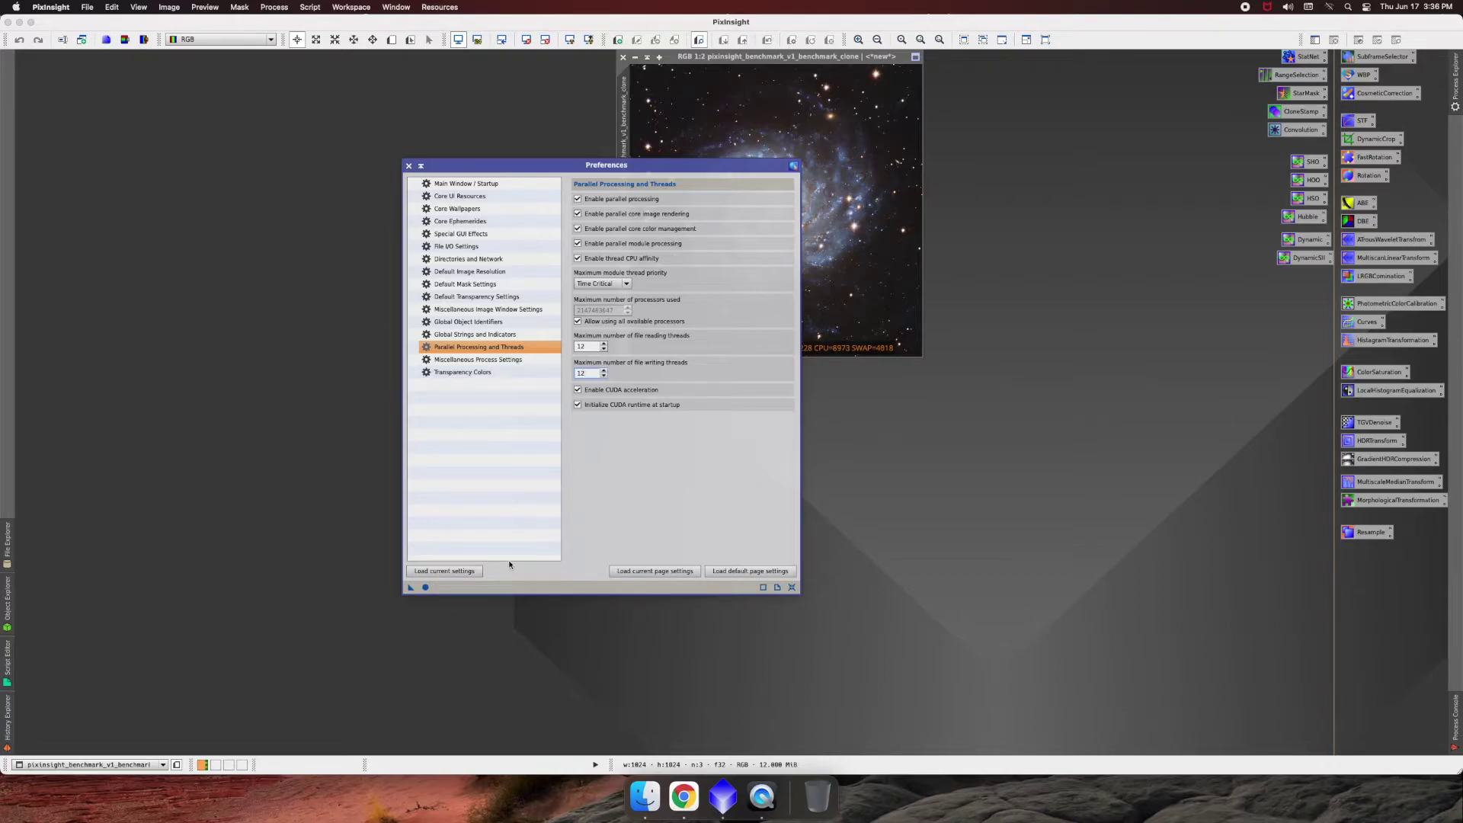
{"action": "left_click", "coordinate": [425, 587]}
{"action": "left_click", "coordinate": [408, 165]}
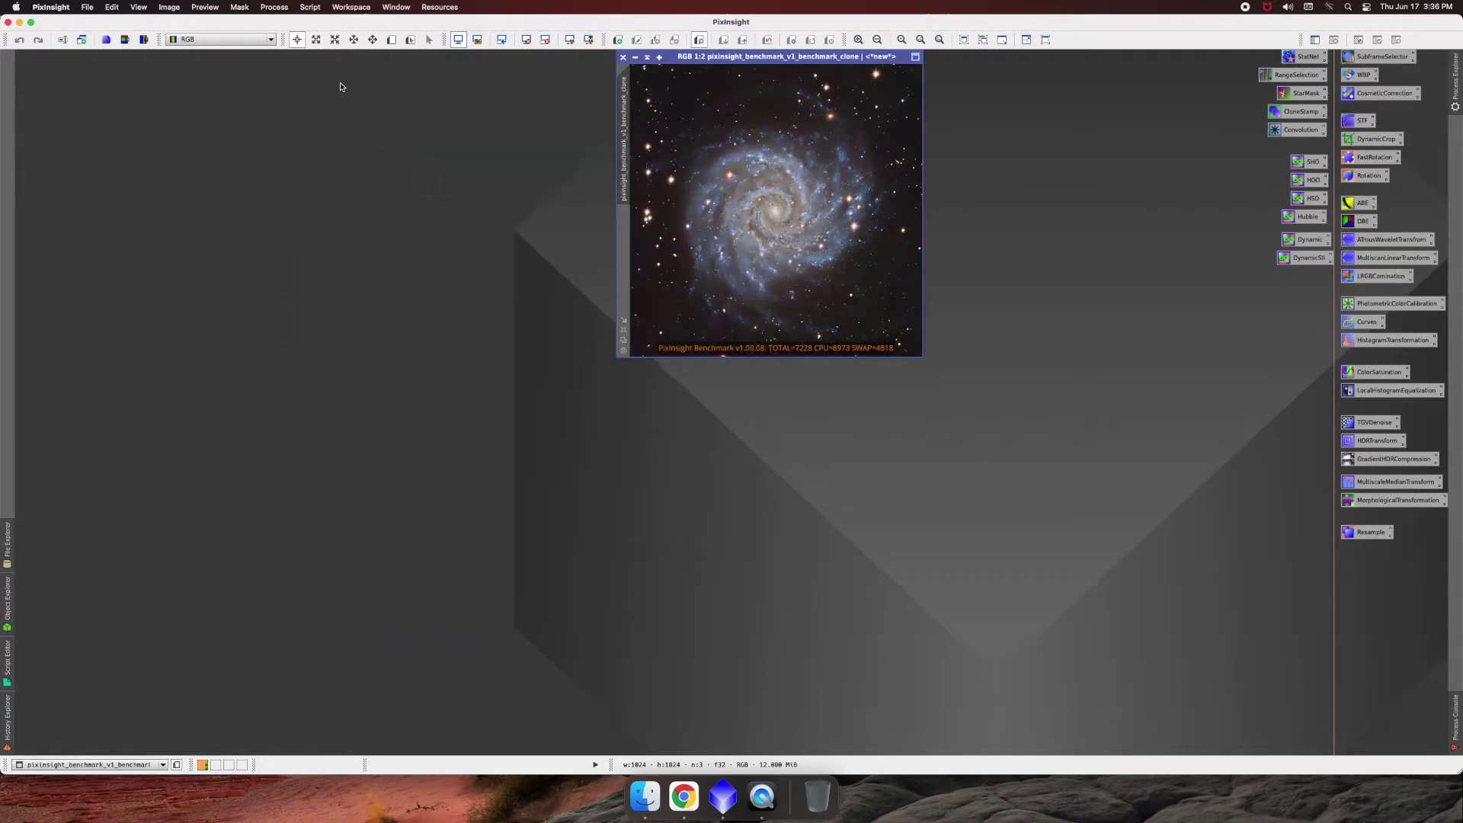
Rerun the PixInsight Benchmark and exit it after scoring TOTAL=7436, CPU=9169, SWAP=4186
{"action": "left_click", "coordinate": [309, 7]}
{"action": "mouse_move", "coordinate": [358, 35]}
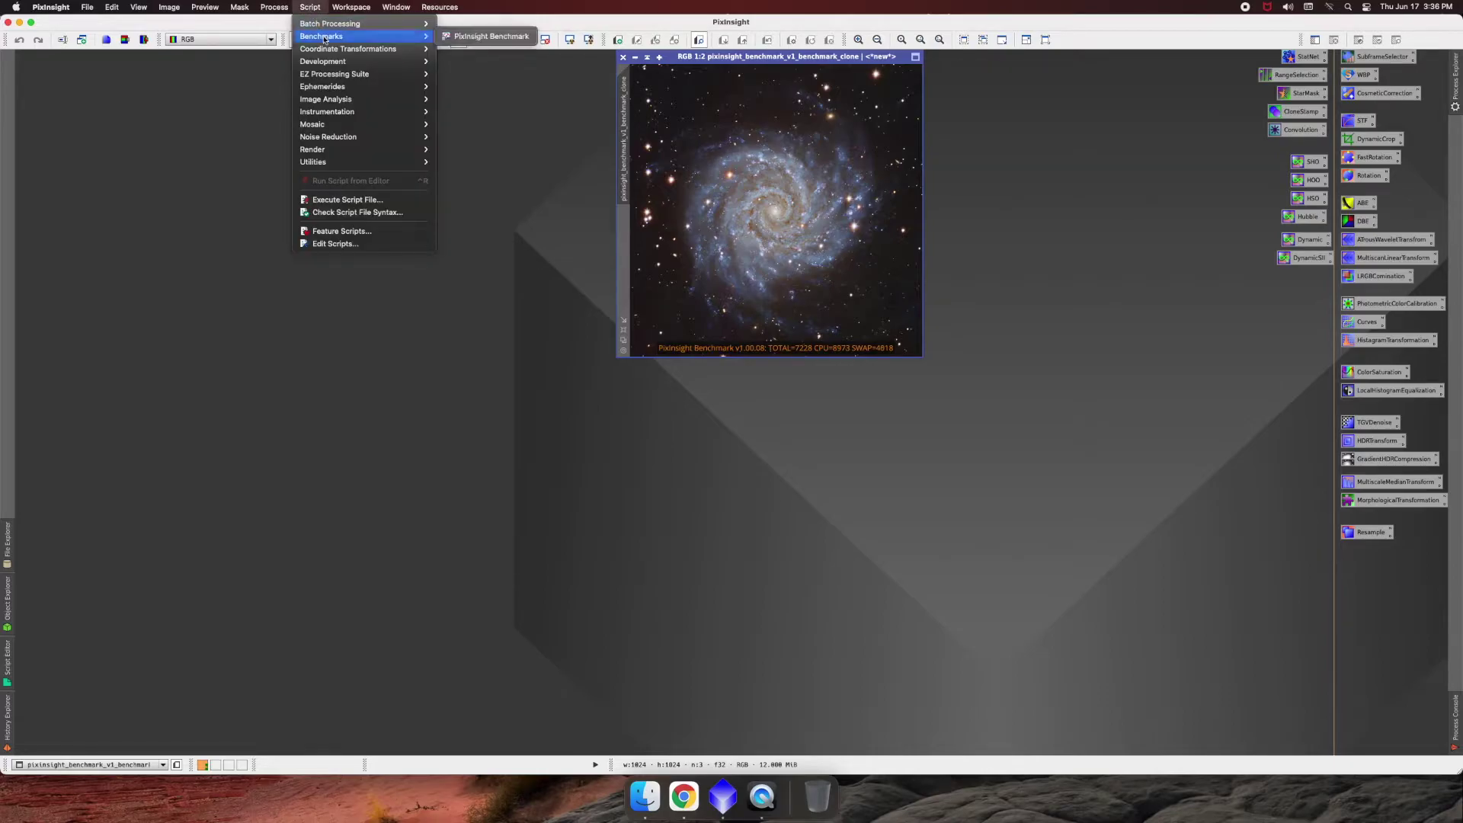
{"action": "left_click", "coordinate": [452, 38]}
{"action": "left_click", "coordinate": [807, 539]}
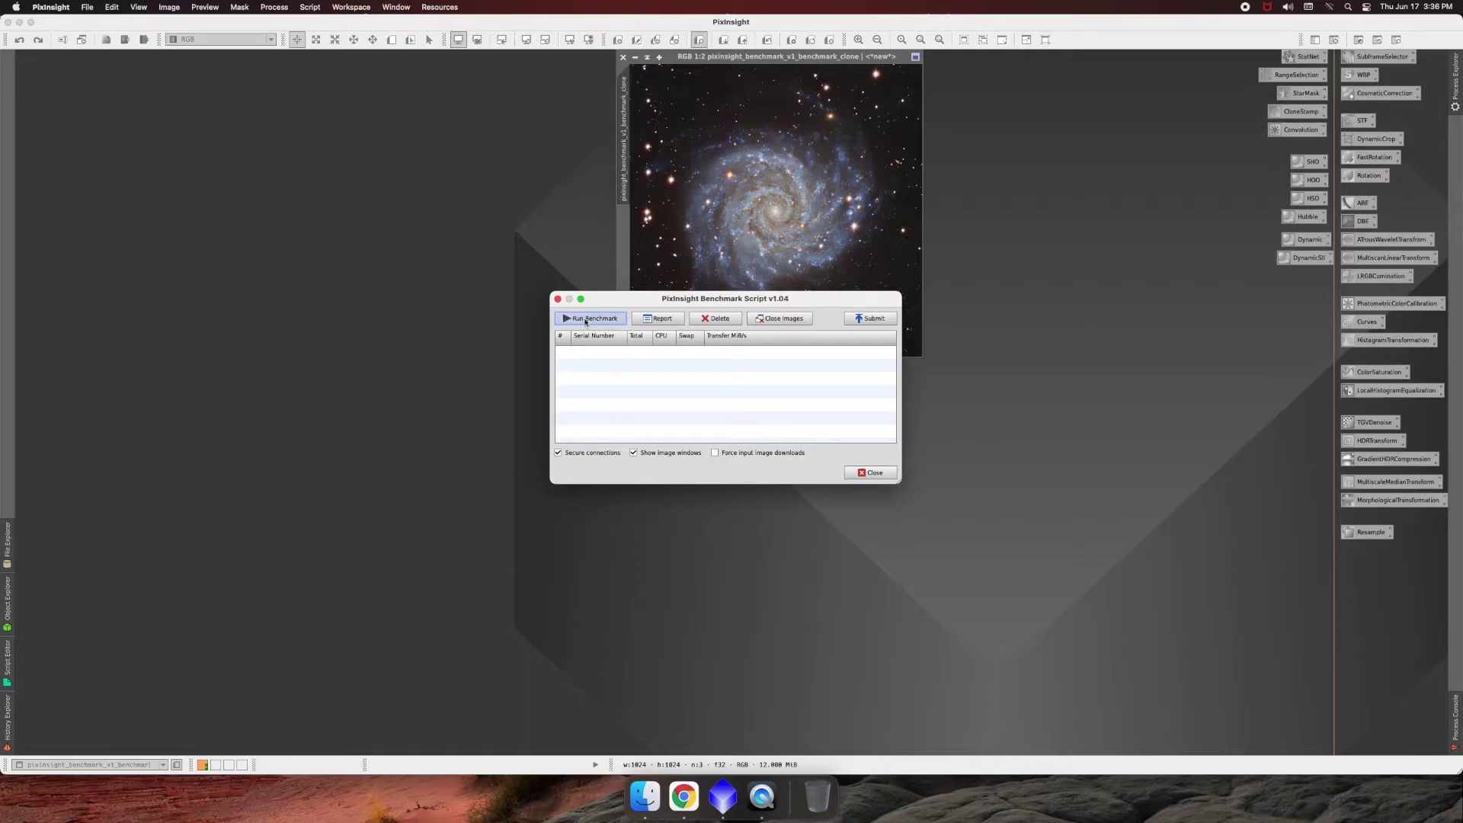
{"action": "left_click", "coordinate": [585, 320]}
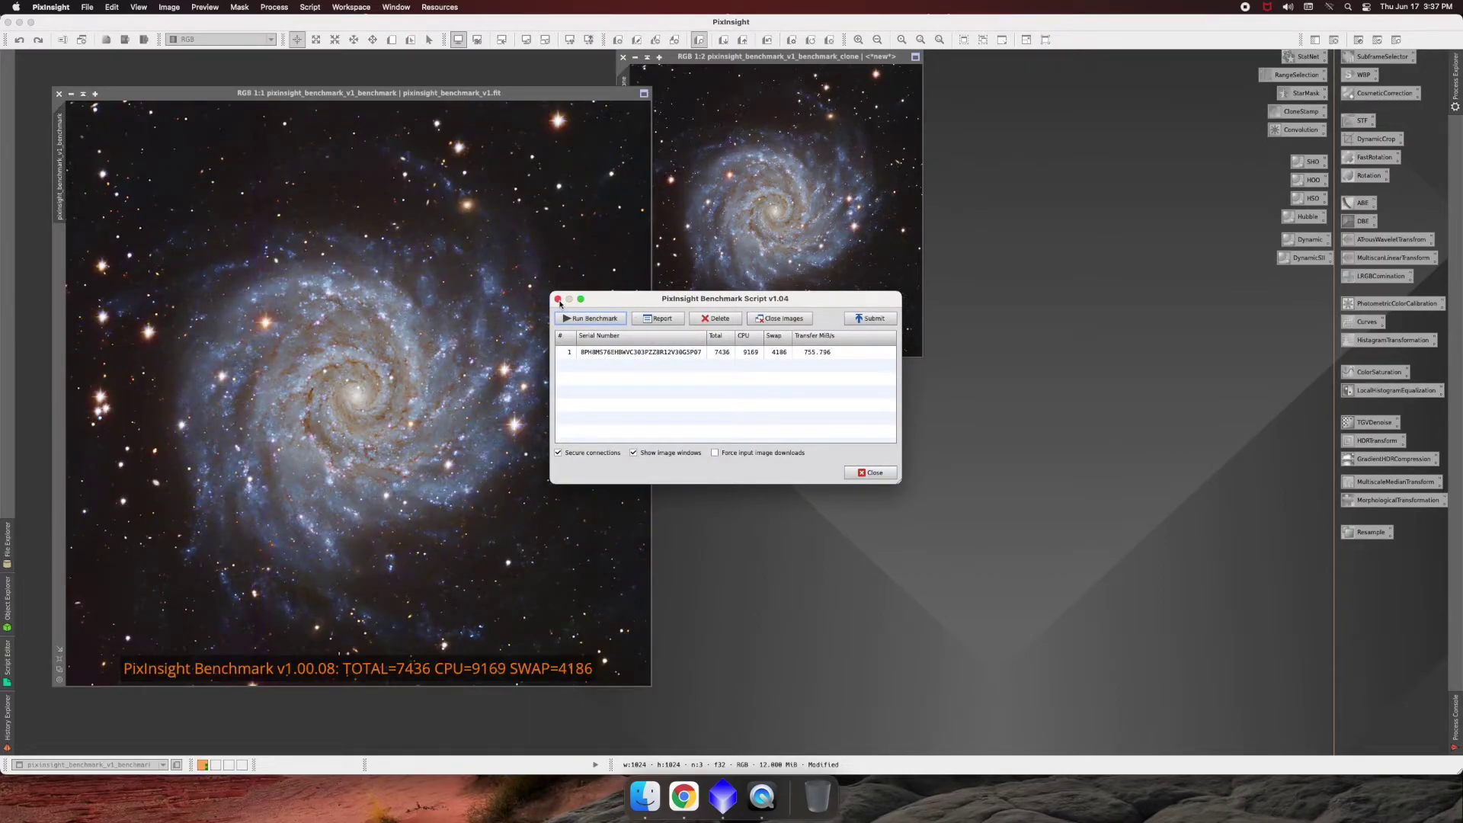
{"action": "left_click", "coordinate": [865, 473]}
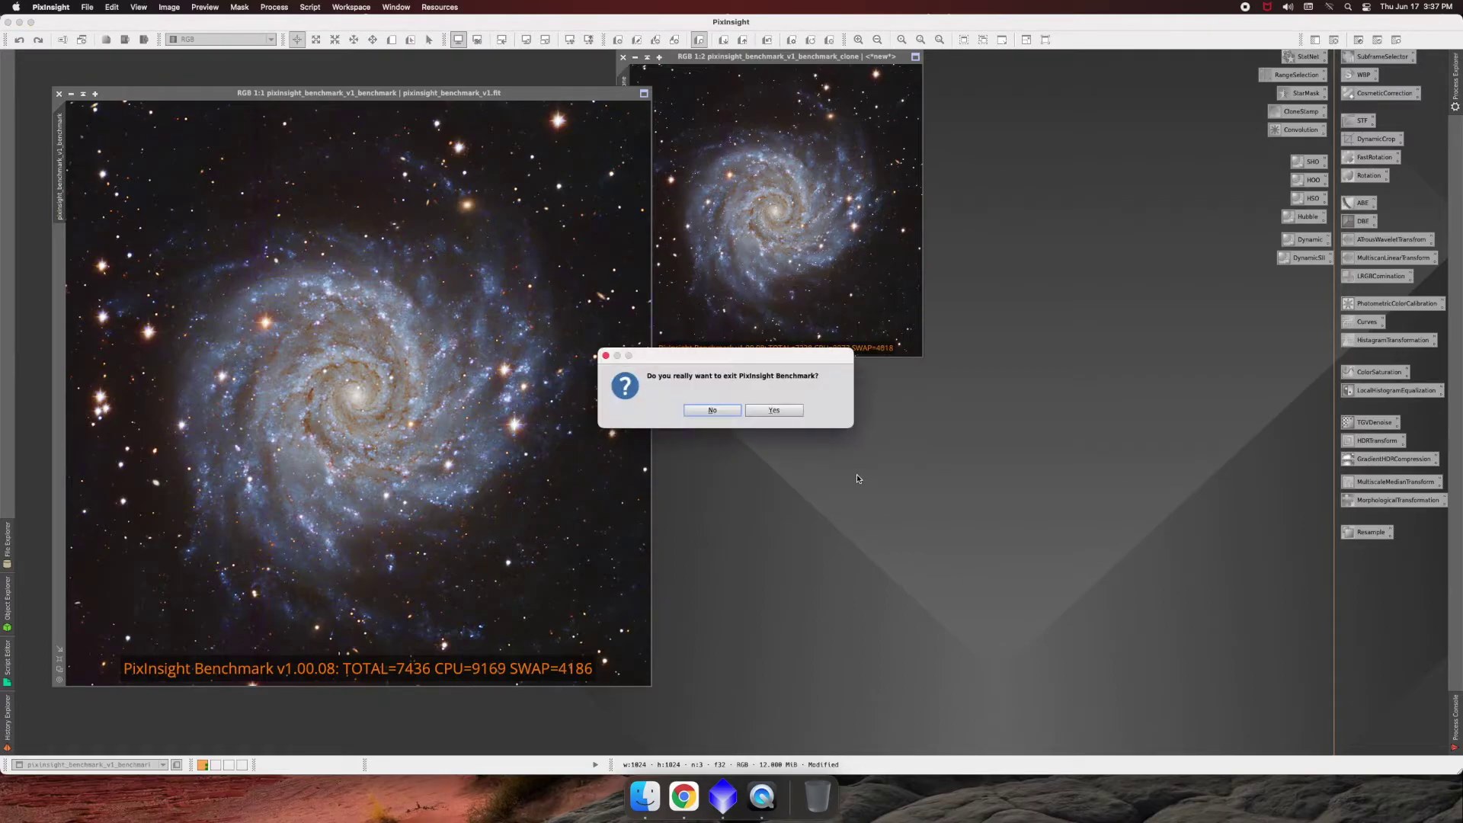
{"action": "left_click", "coordinate": [766, 412]}
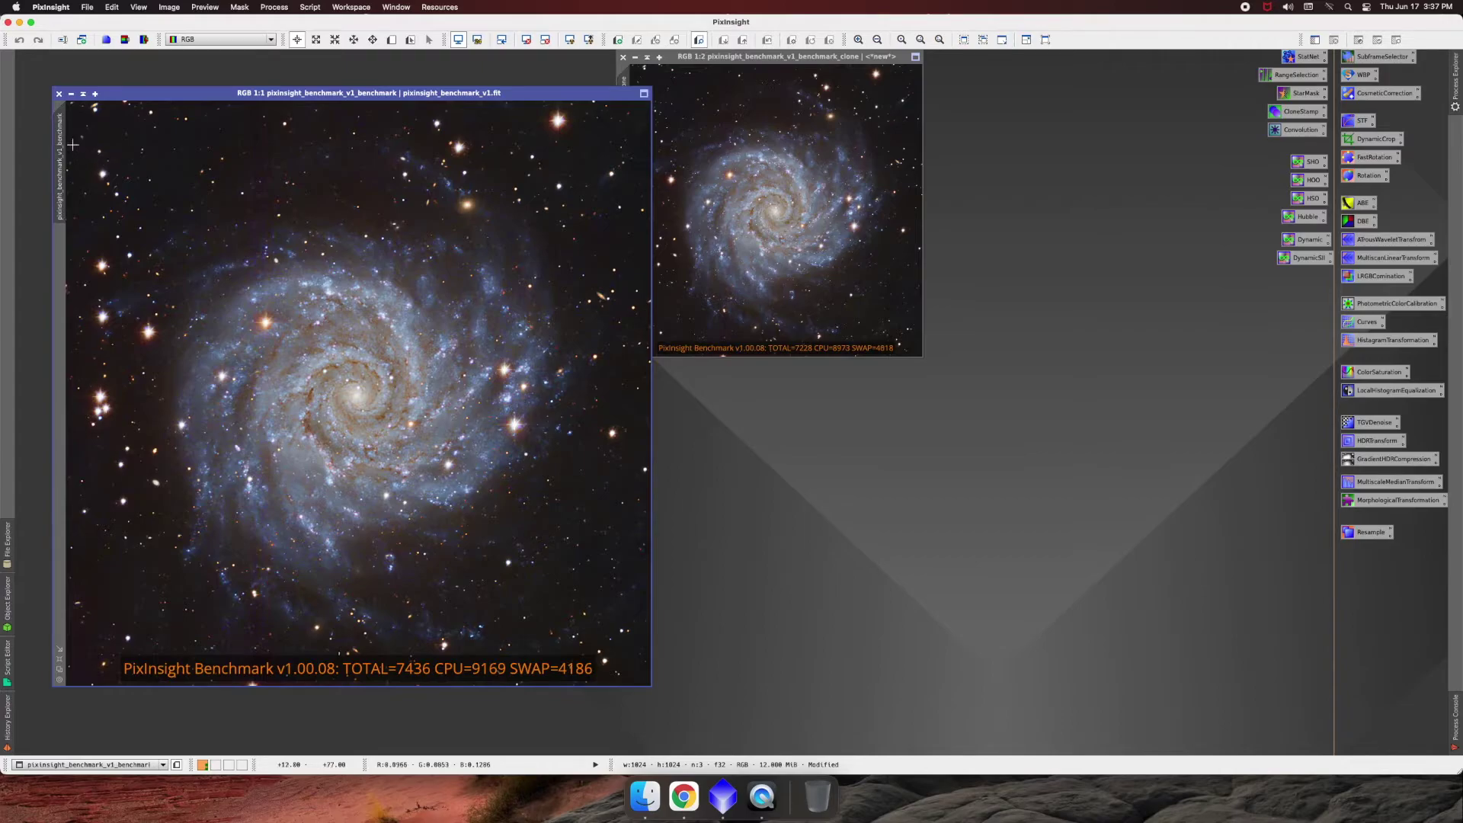
Clone the 7436 result image and close the original without saving
{"action": "left_click_drag", "start_coordinate": [61, 152], "coordinate": [964, 167]}
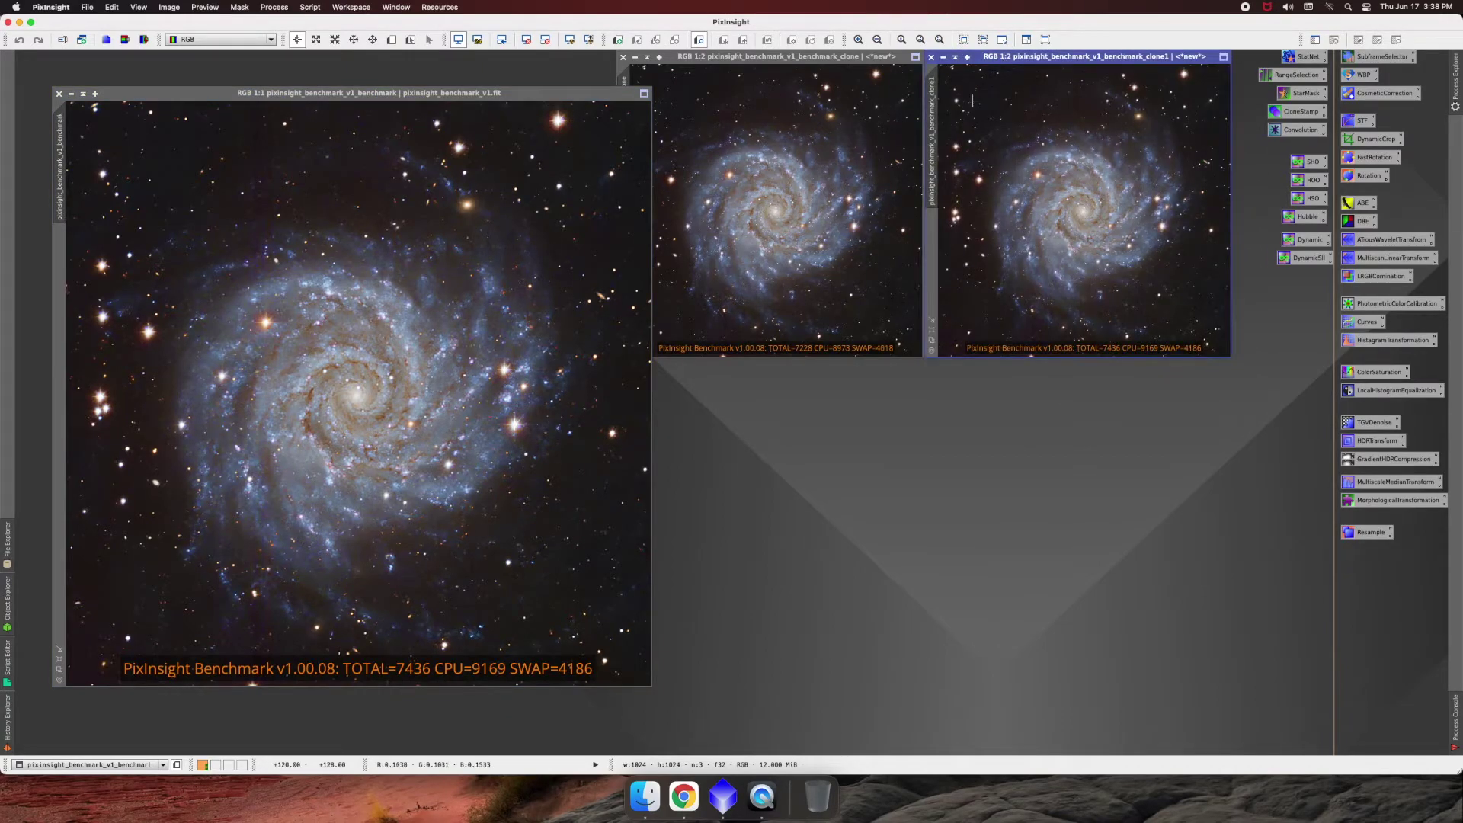
{"action": "left_click", "coordinate": [58, 94]}
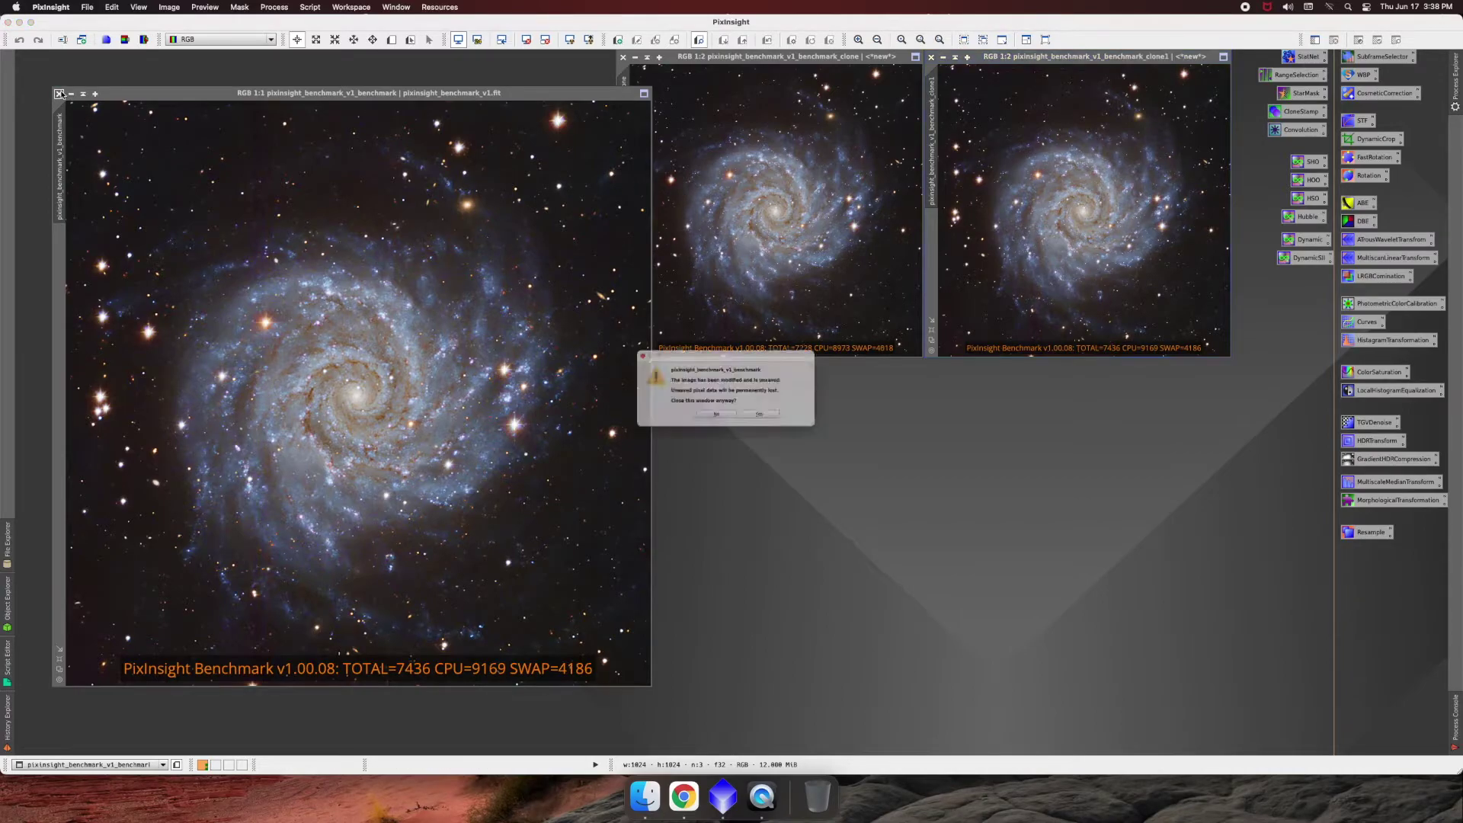
{"action": "key", "text": "Return"}
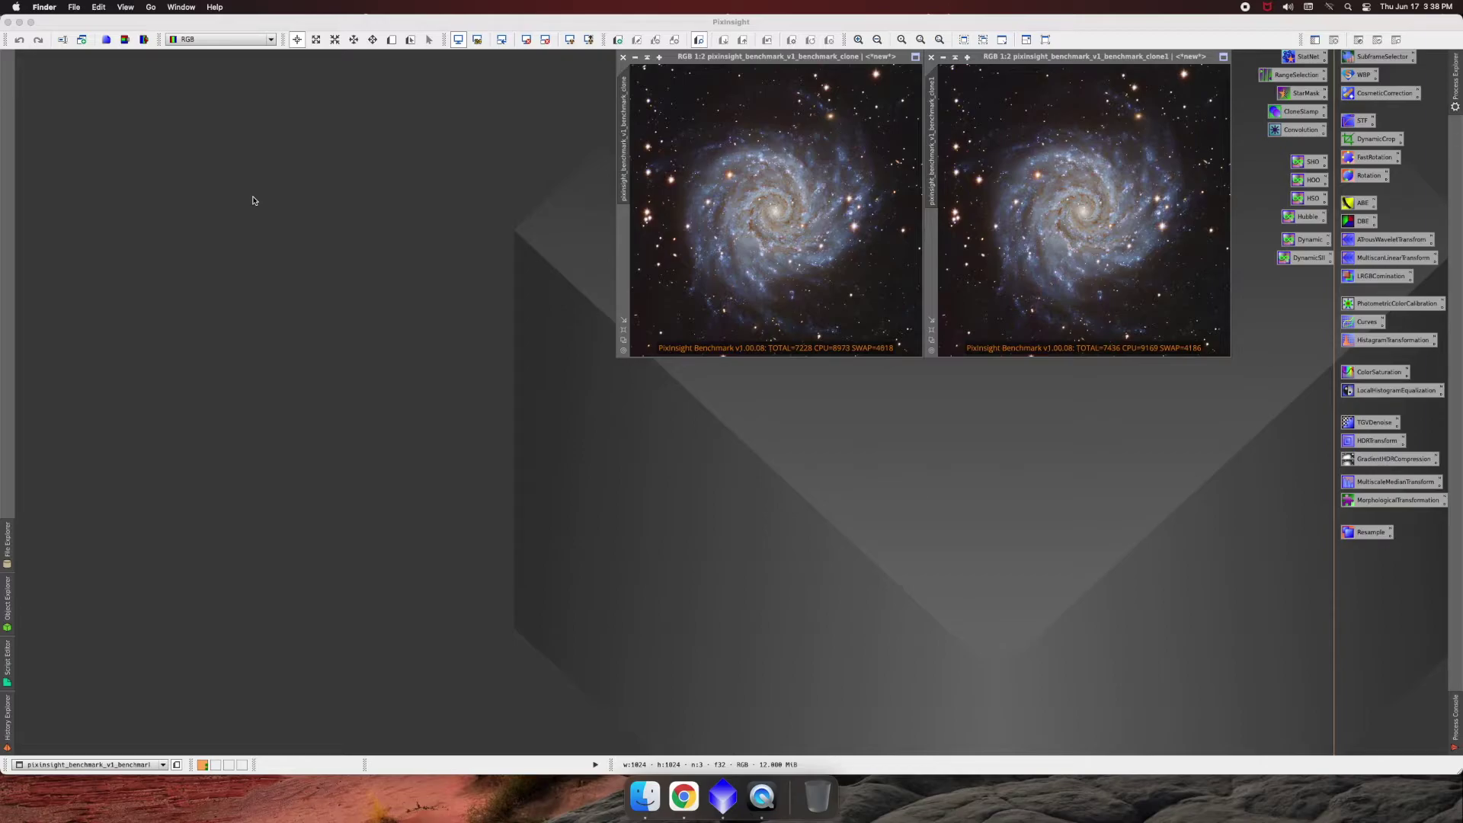
Open Global Preferences at Directories and Network, showing the single swap storage directory
{"action": "left_click", "coordinate": [93, 41]}
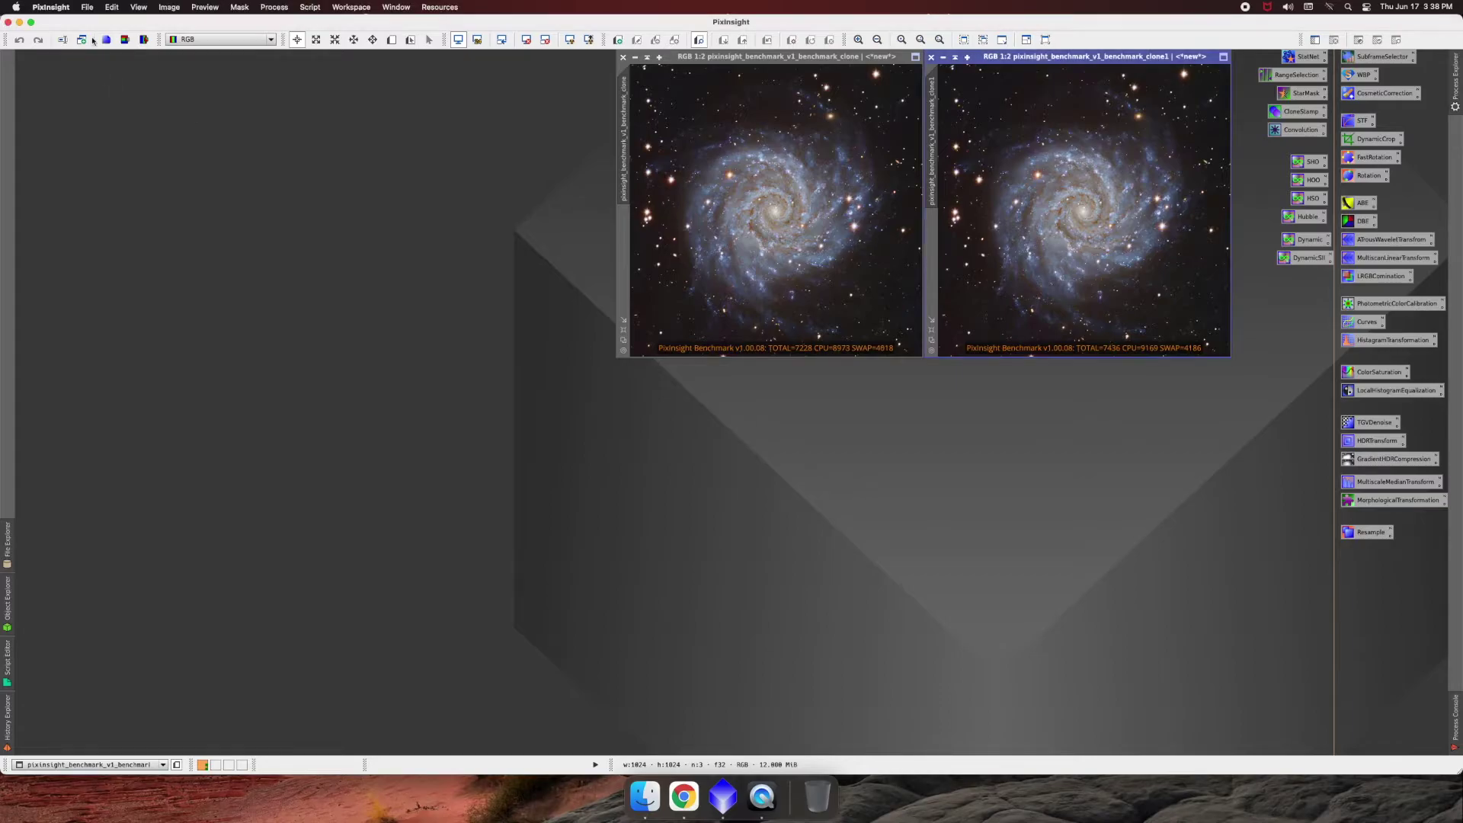
{"action": "left_click", "coordinate": [120, 10]}
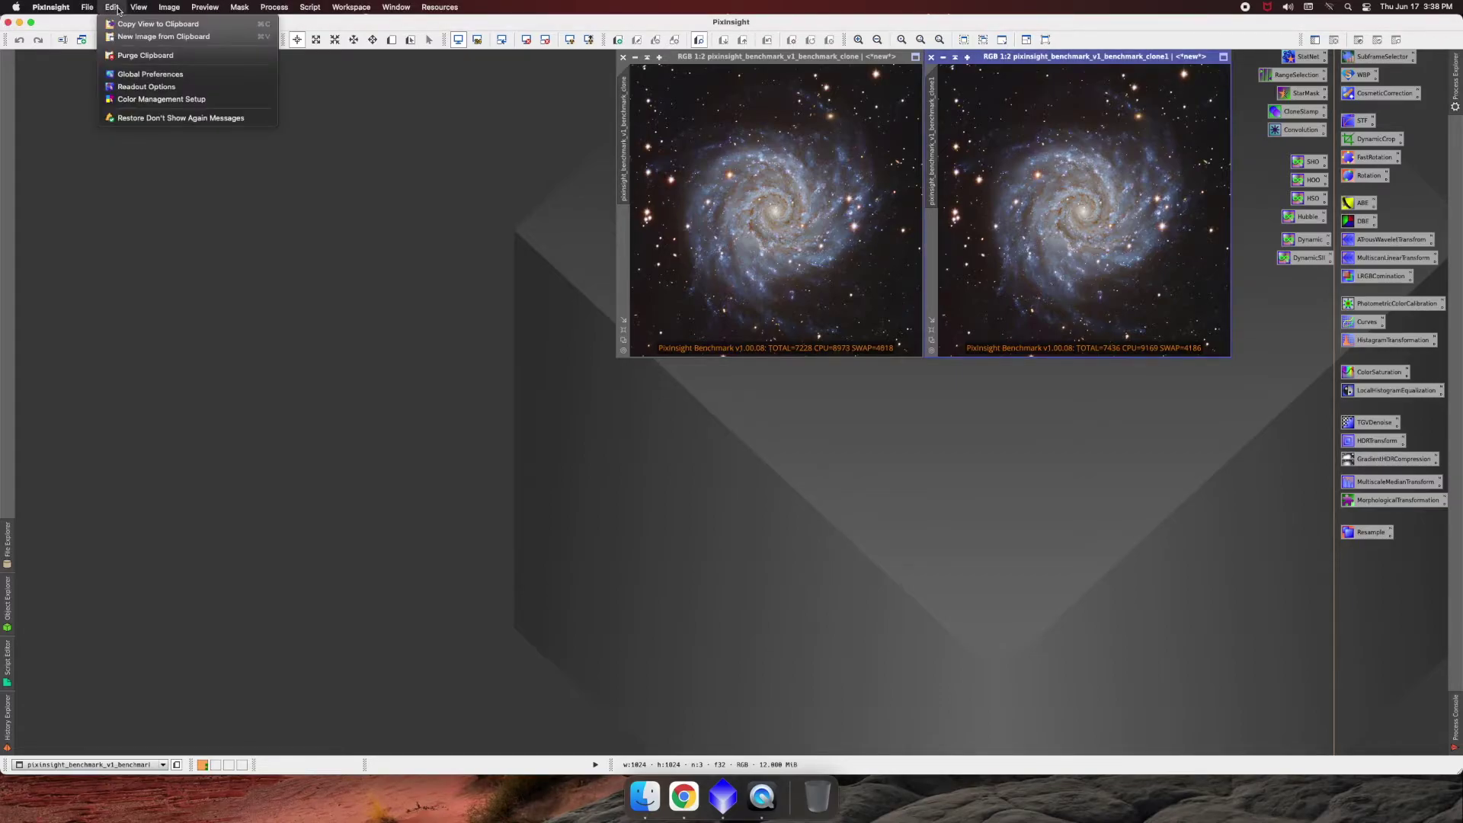
{"action": "left_click", "coordinate": [142, 74]}
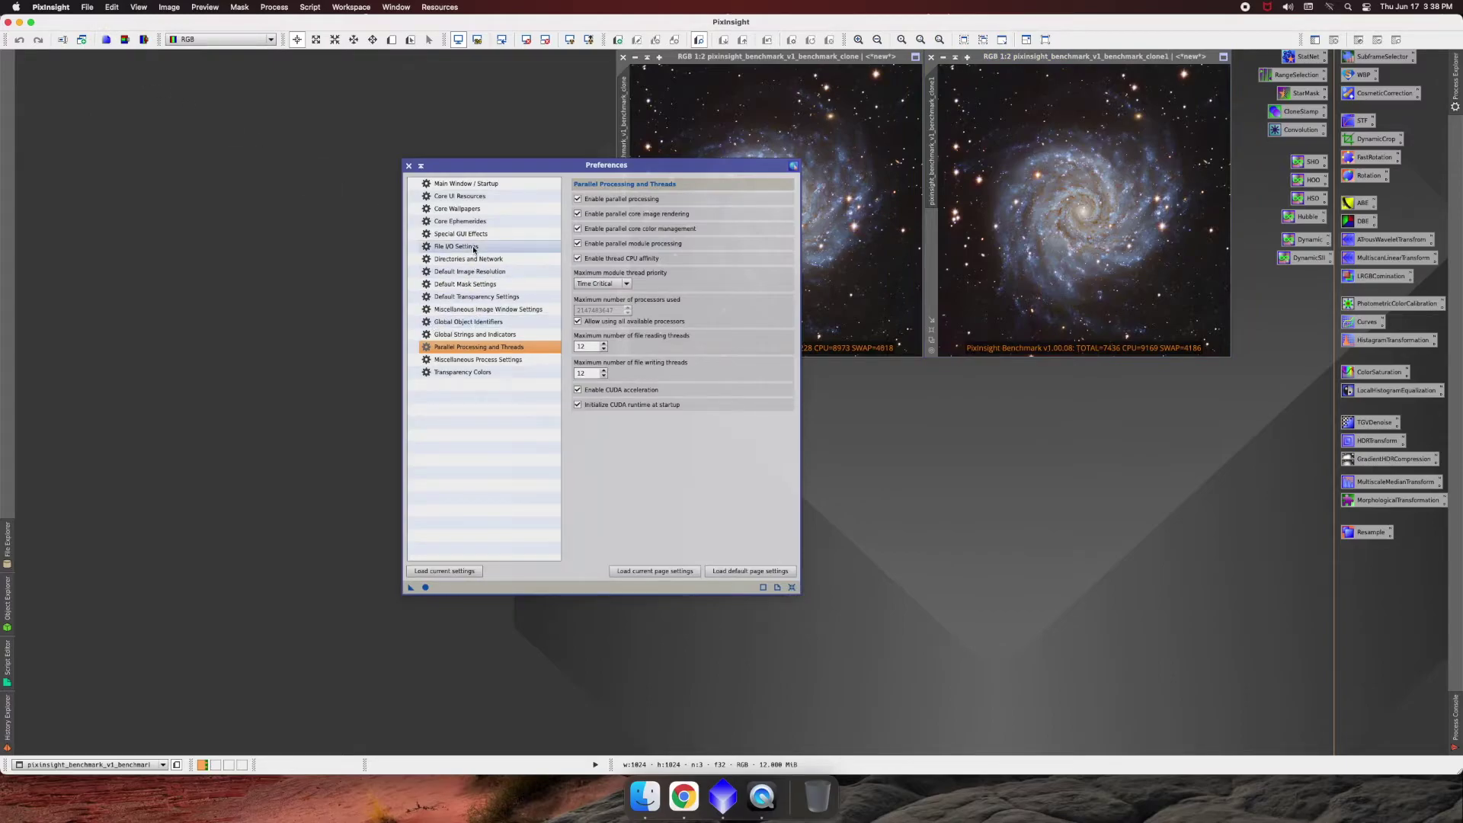
{"action": "left_click", "coordinate": [461, 262]}
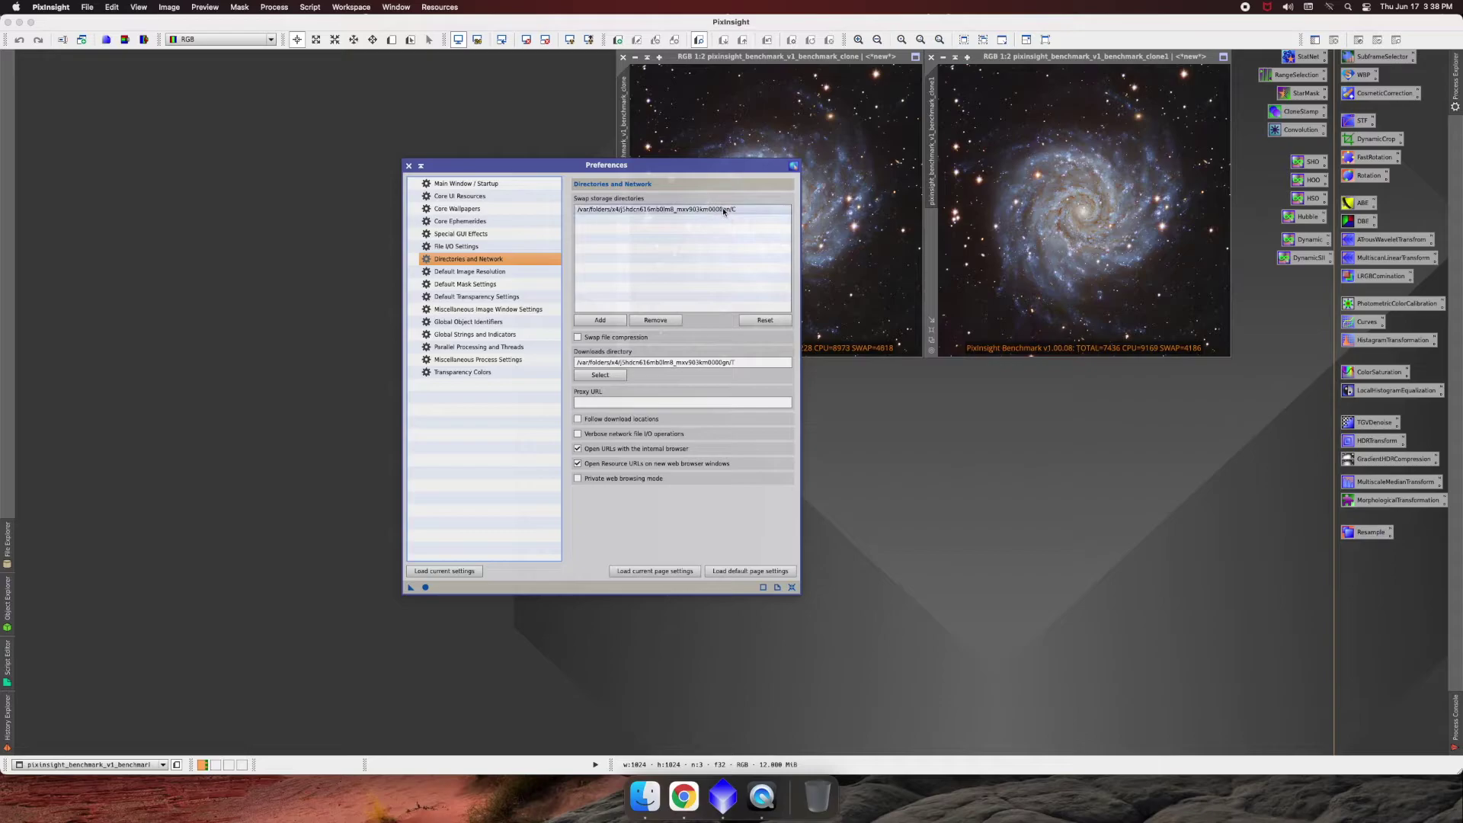
Add a swap storage directory by creating and choosing the folder Documents/swap/1
{"action": "left_click", "coordinate": [600, 320]}
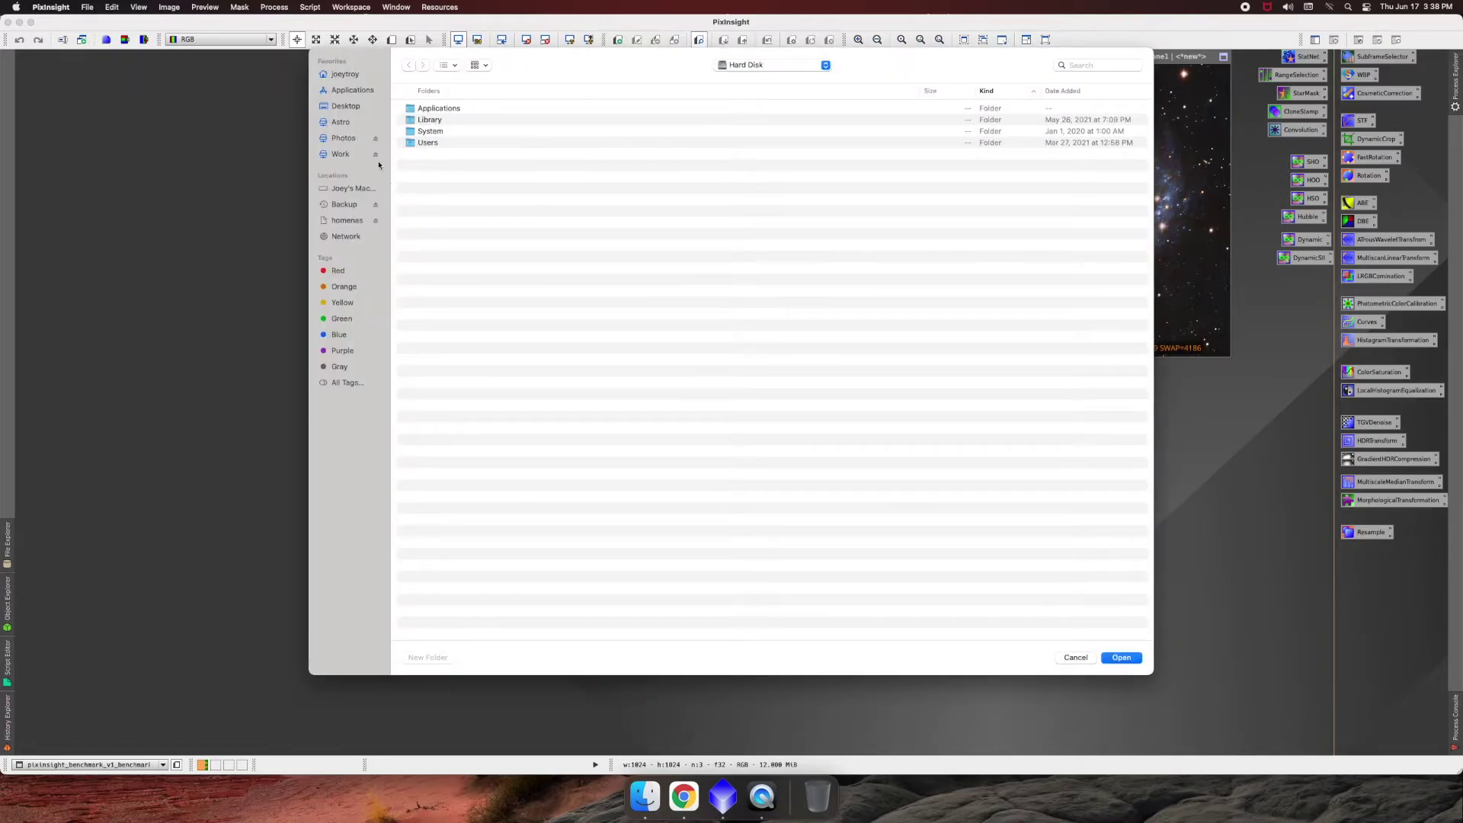
{"action": "left_click", "coordinate": [343, 76]}
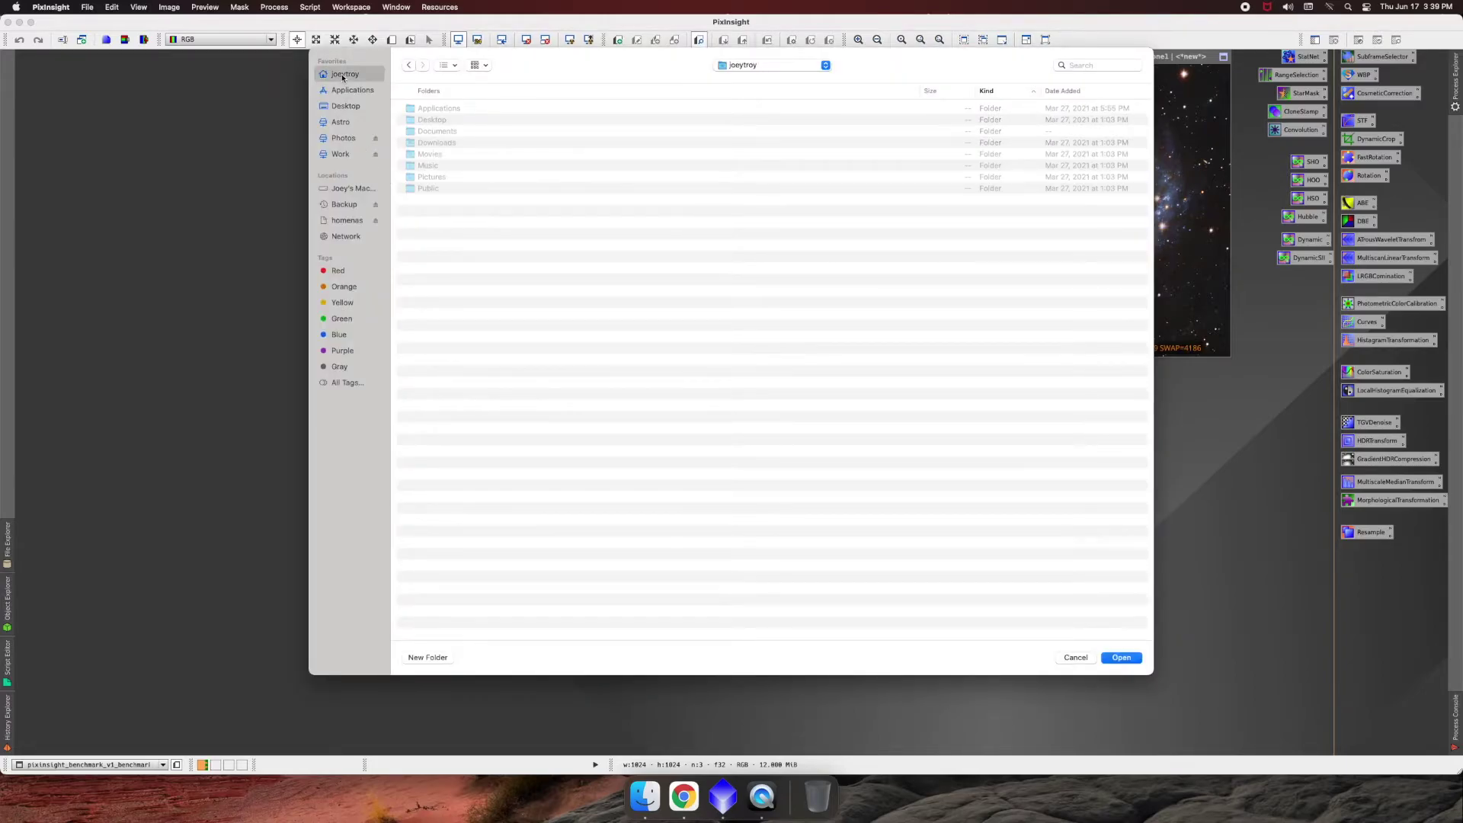
{"action": "double_click", "coordinate": [432, 133]}
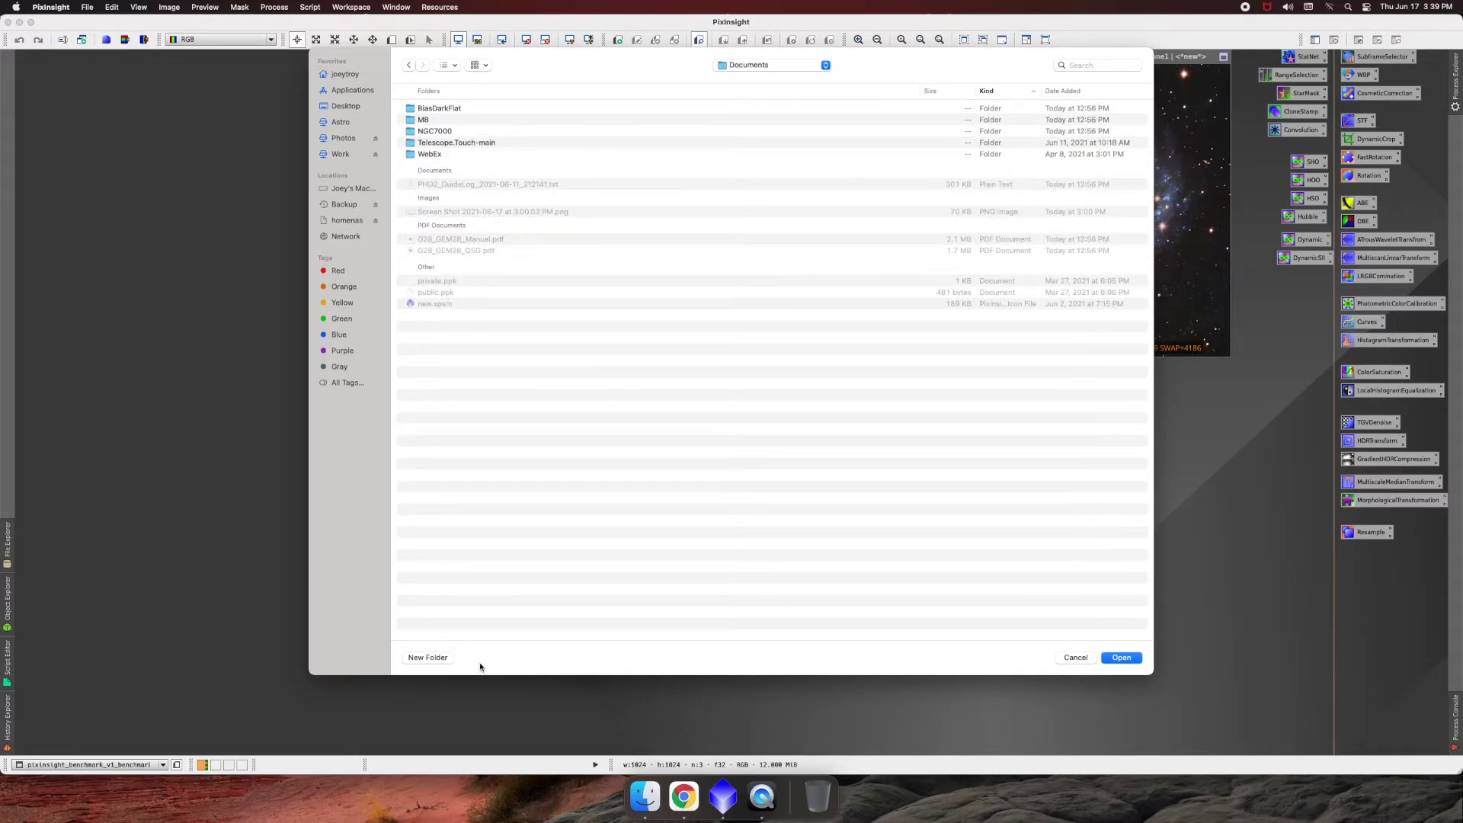
{"action": "left_click", "coordinate": [425, 658]}
{"action": "type", "text": "swap"}
{"action": "key", "text": "Return"}
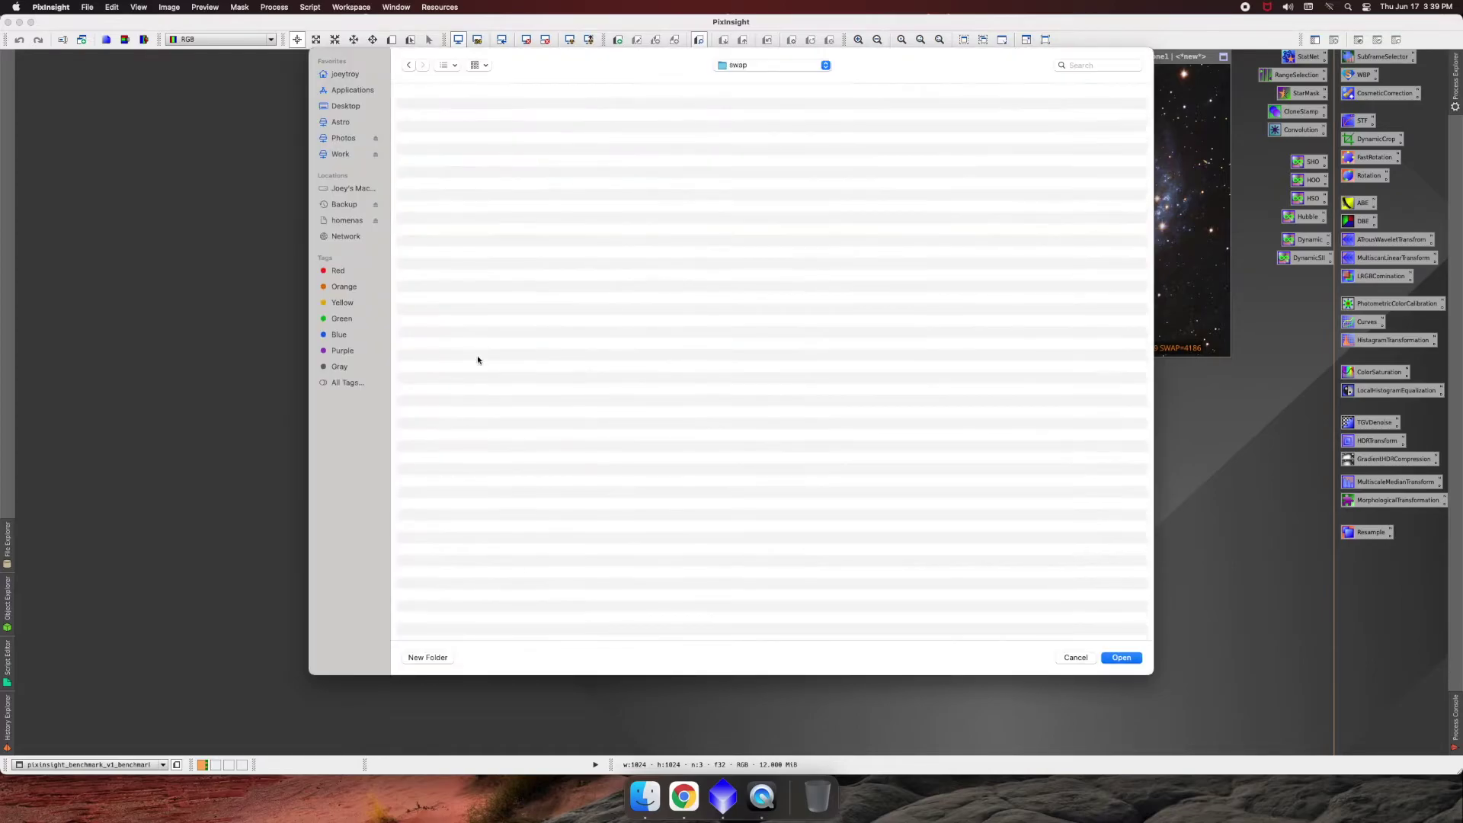
{"action": "left_click", "coordinate": [436, 656]}
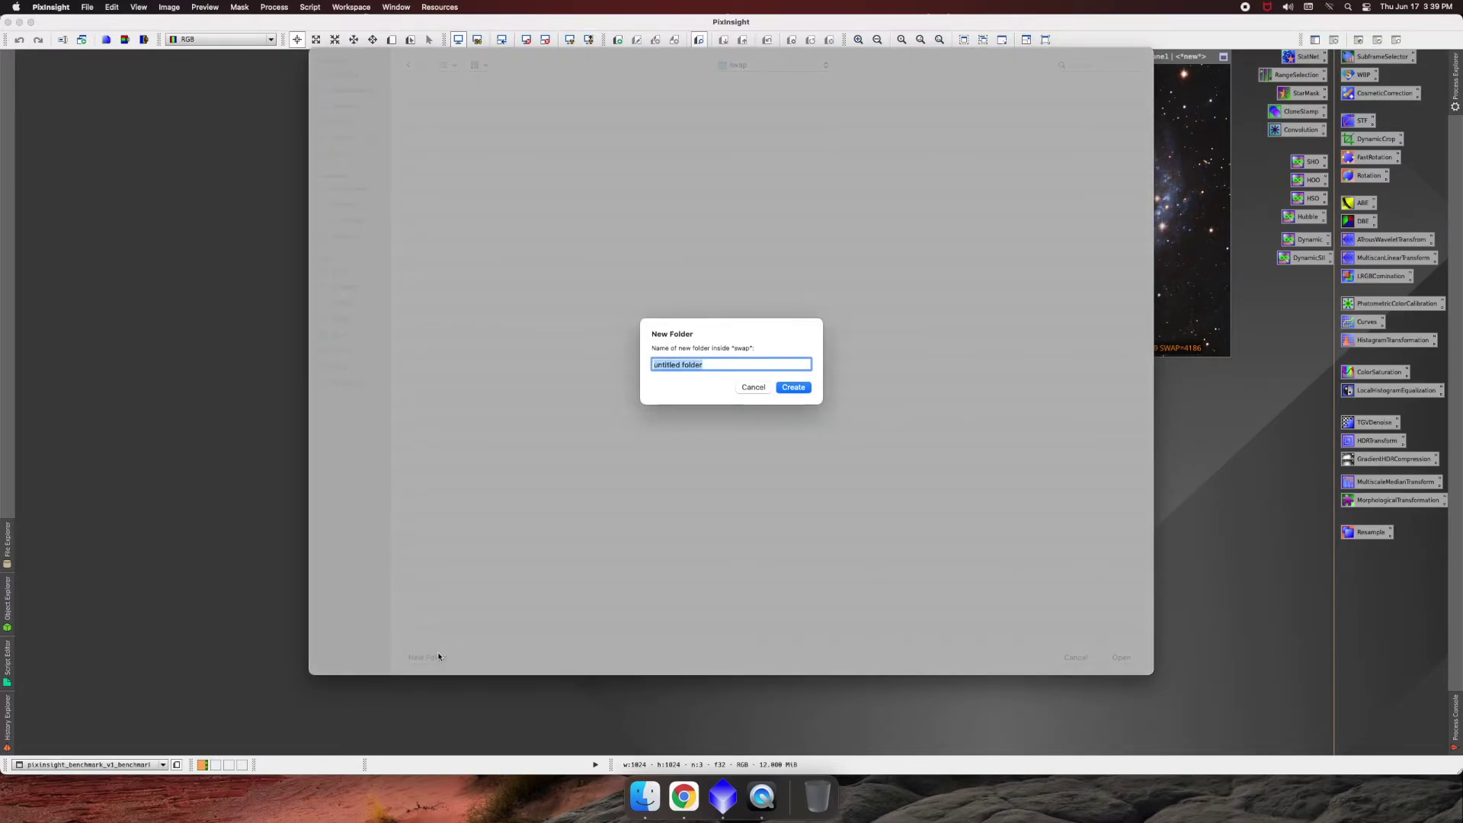
{"action": "type", "text": "1"}
{"action": "key", "text": "Return"}
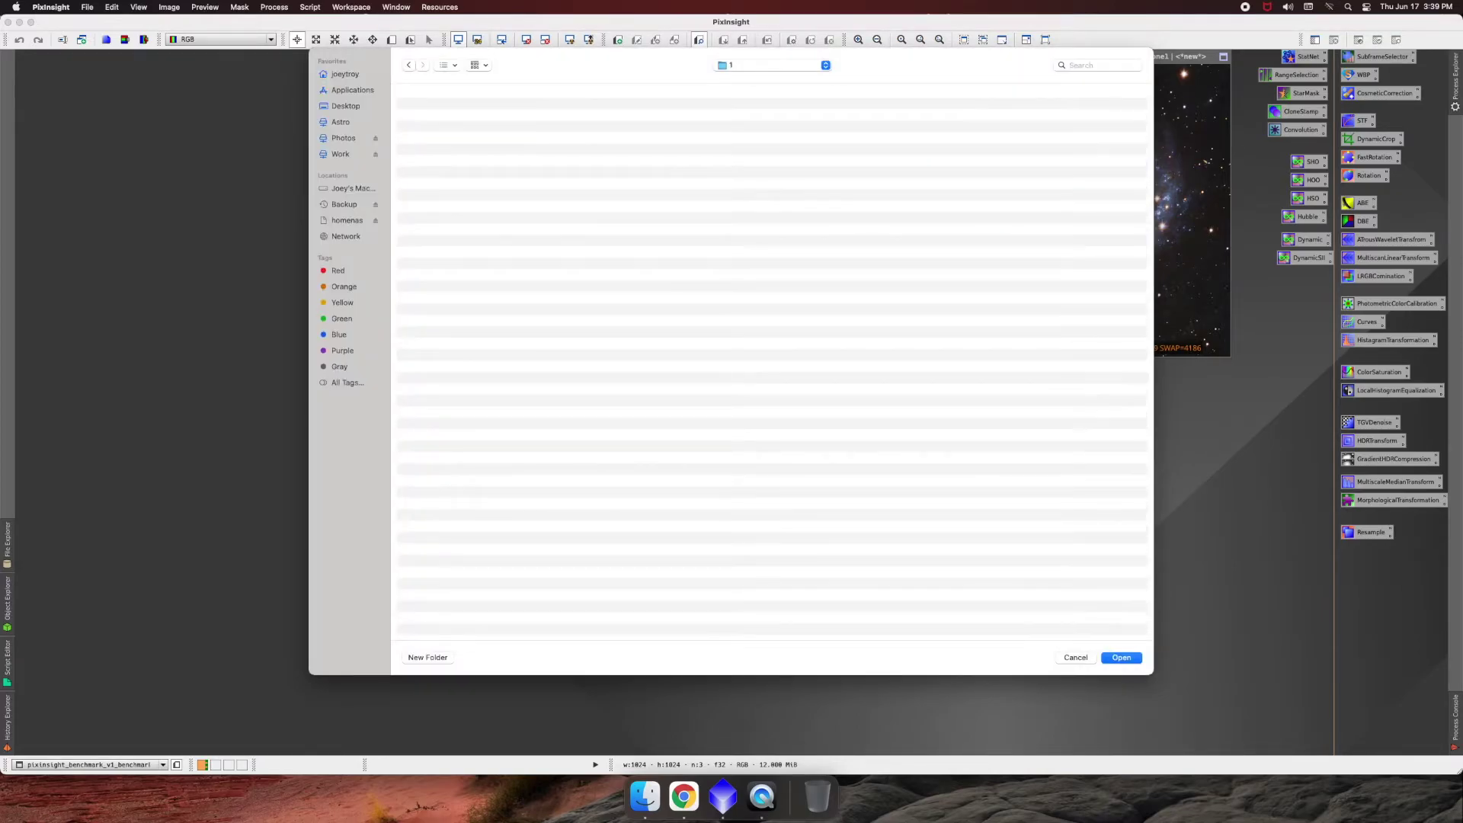
{"action": "left_click", "coordinate": [1109, 657]}
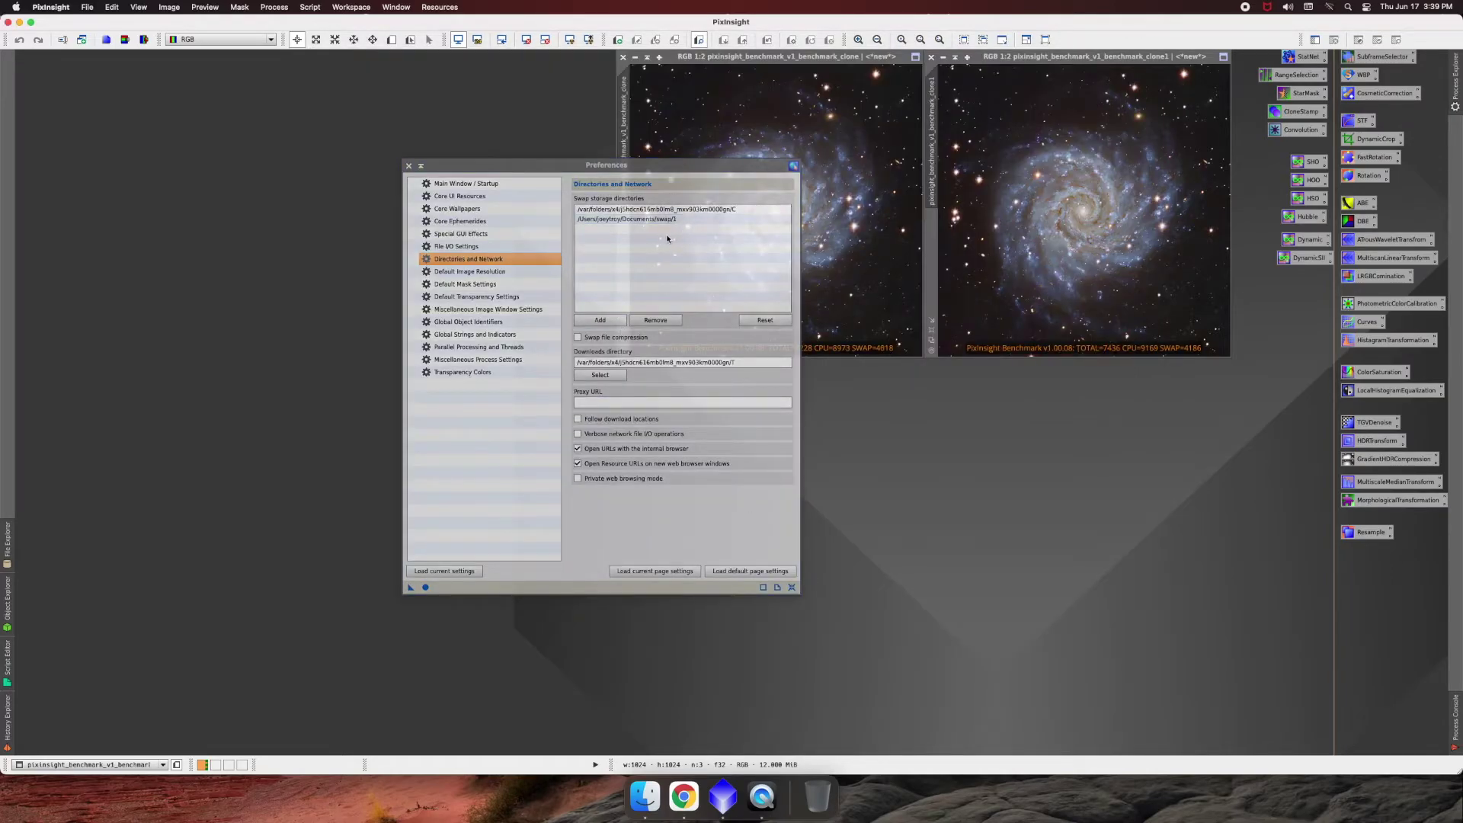
Apply the preferences globally so swap/1 joins the original swap directory
{"action": "left_click", "coordinate": [664, 257]}
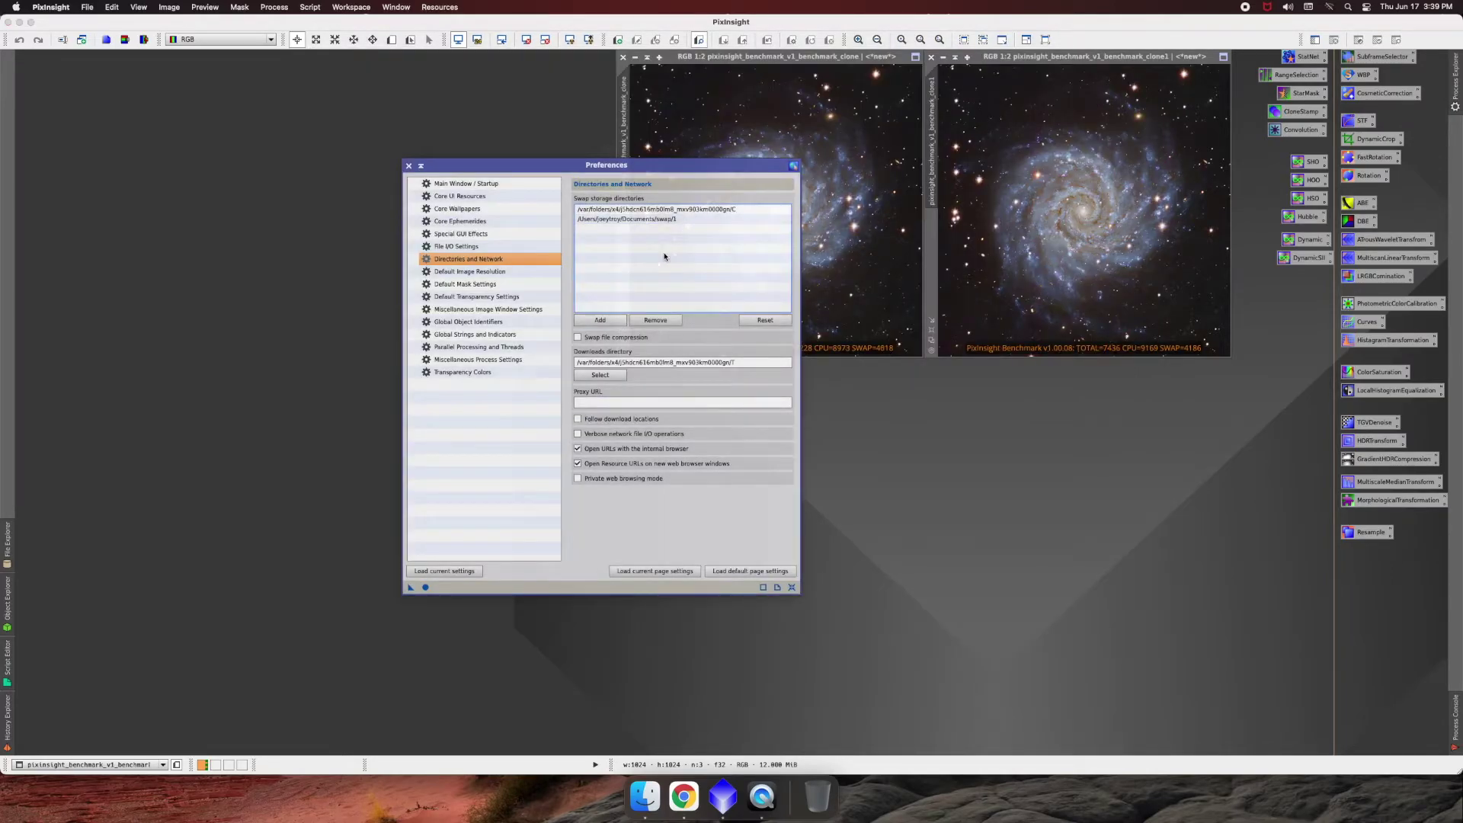
{"action": "left_click", "coordinate": [425, 587]}
{"action": "left_click", "coordinate": [16, 8]}
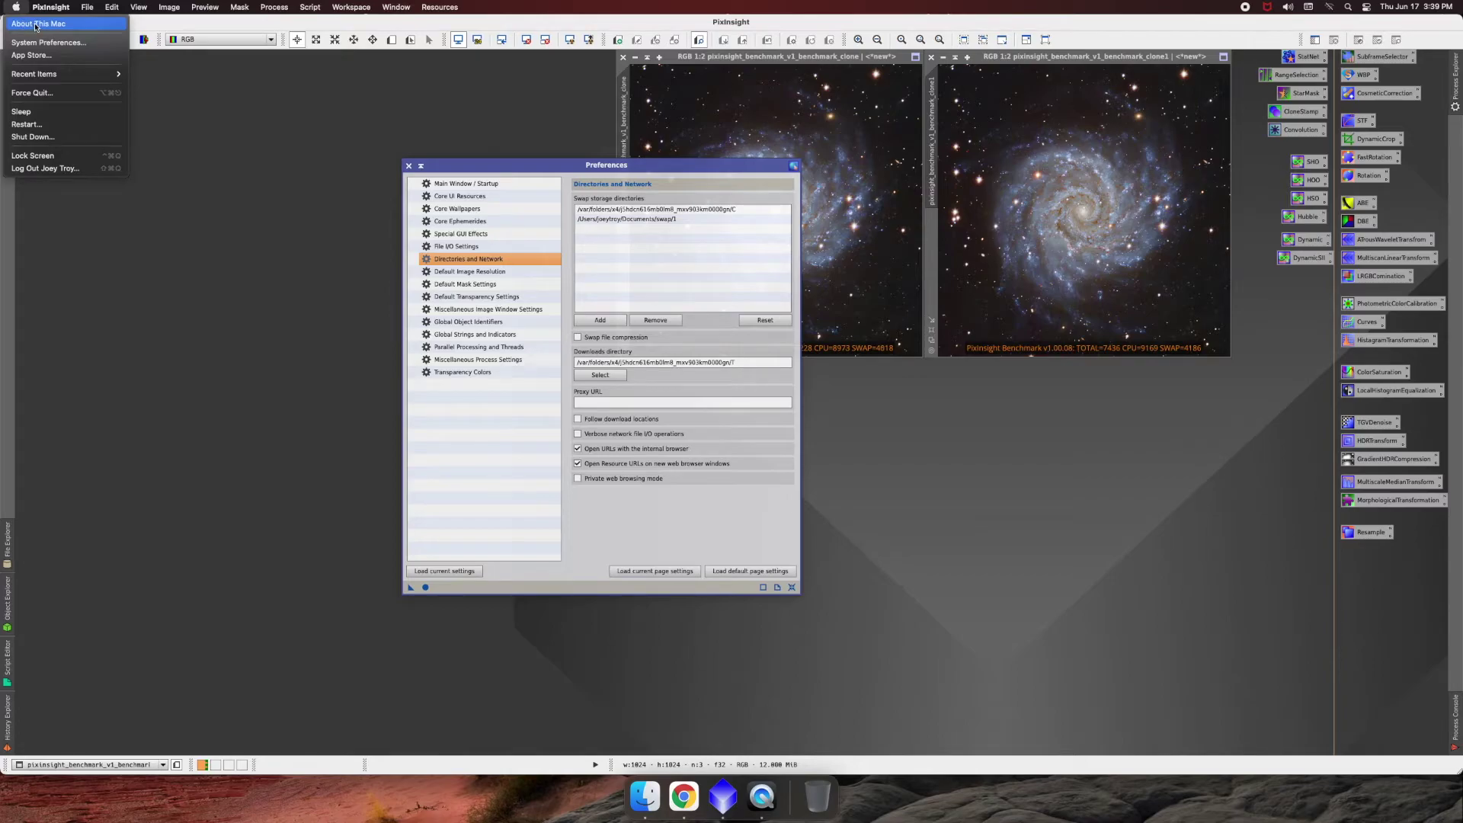
{"action": "left_click", "coordinate": [36, 26]}
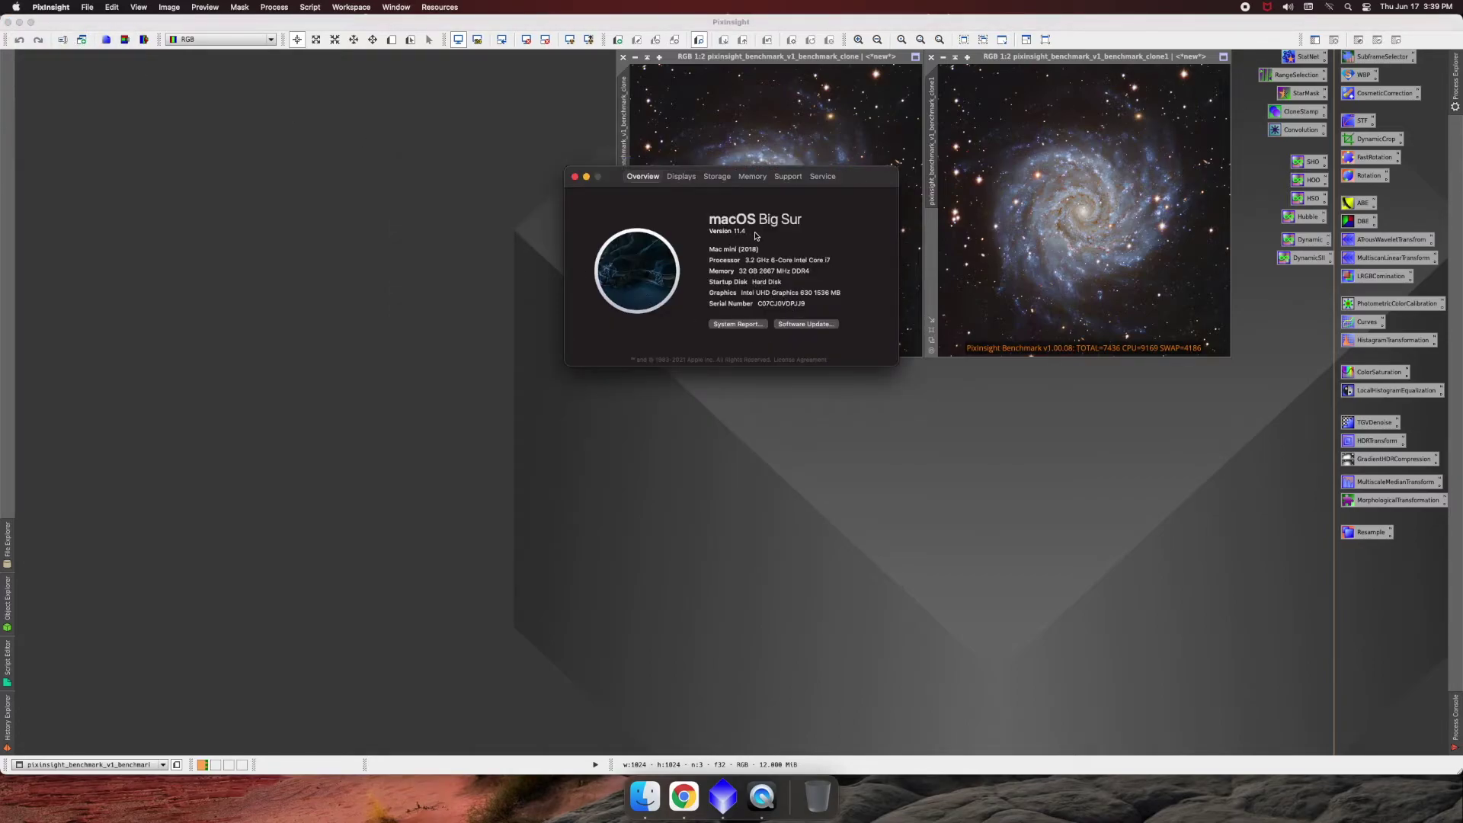
{"action": "left_click", "coordinate": [791, 412]}
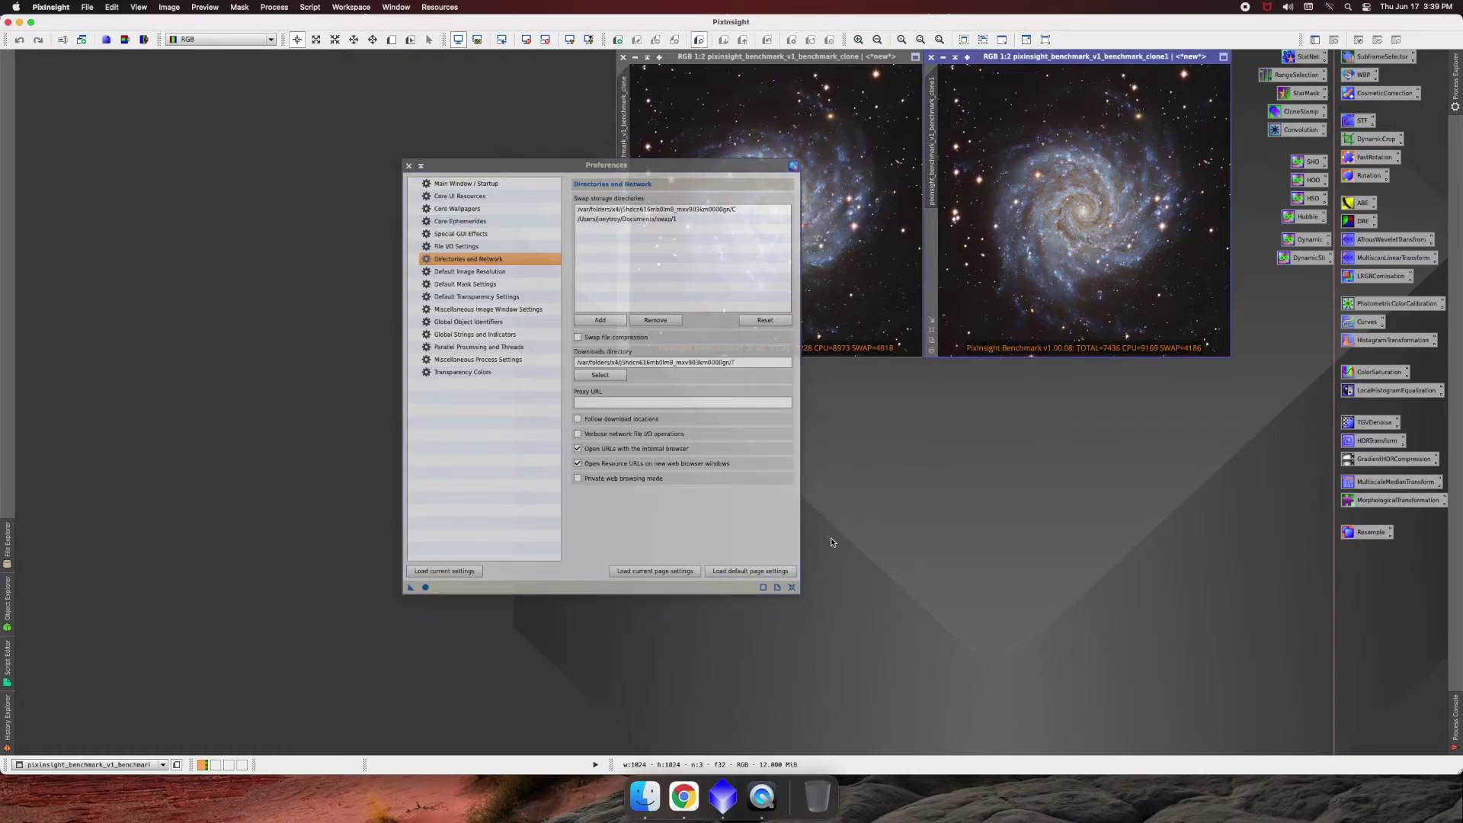
{"action": "left_click", "coordinate": [672, 291]}
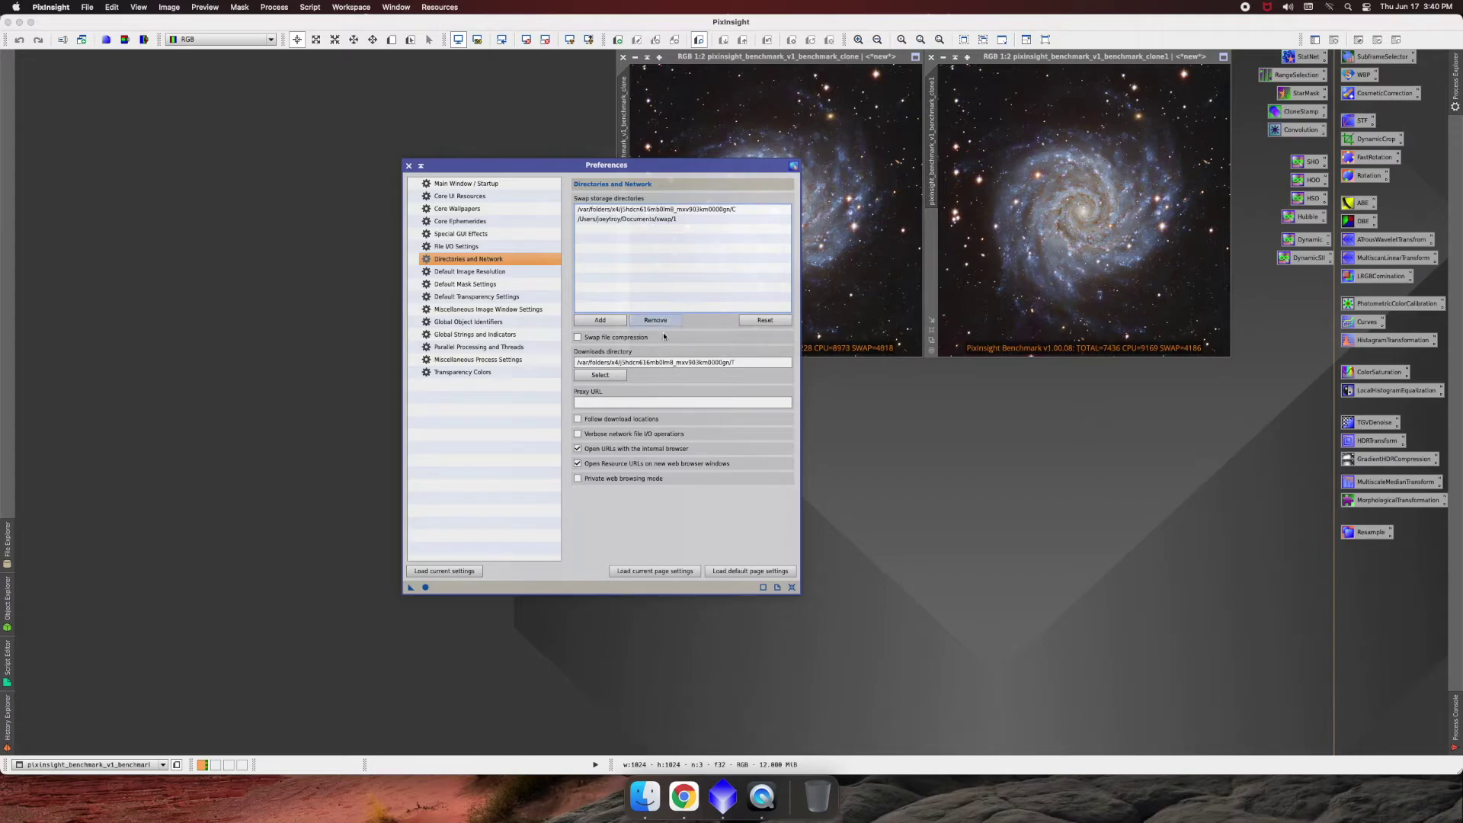
{"action": "left_click", "coordinate": [598, 320]}
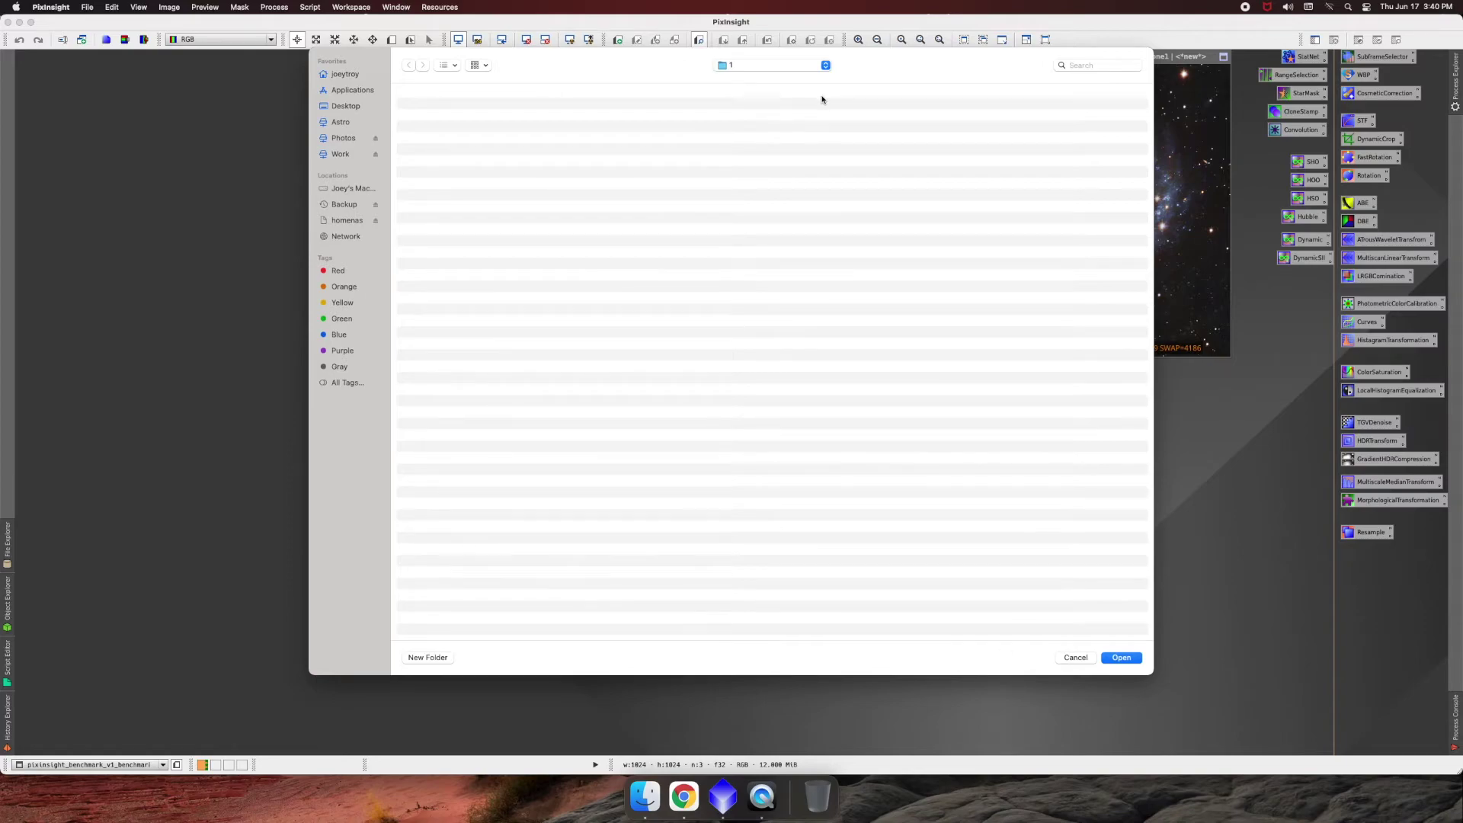
Create folder '2' in Documents/swap, add it as the third swap directory, and close Preferences
{"action": "left_click", "coordinate": [792, 65]}
{"action": "left_click", "coordinate": [751, 80]}
{"action": "left_click", "coordinate": [428, 655]}
{"action": "type", "text": "2"}
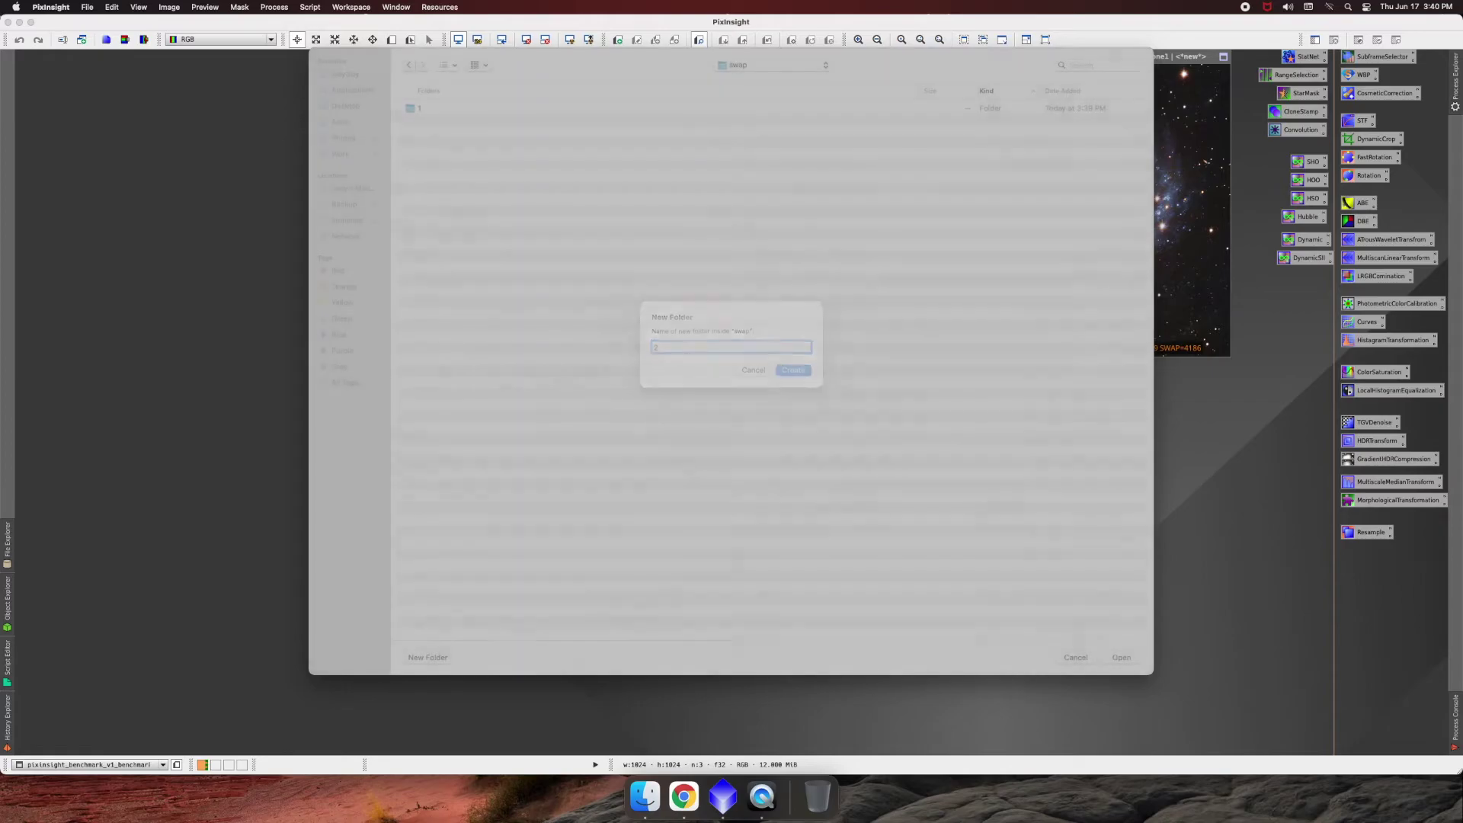
{"action": "key", "text": "Return"}
{"action": "left_click", "coordinate": [1121, 656]}
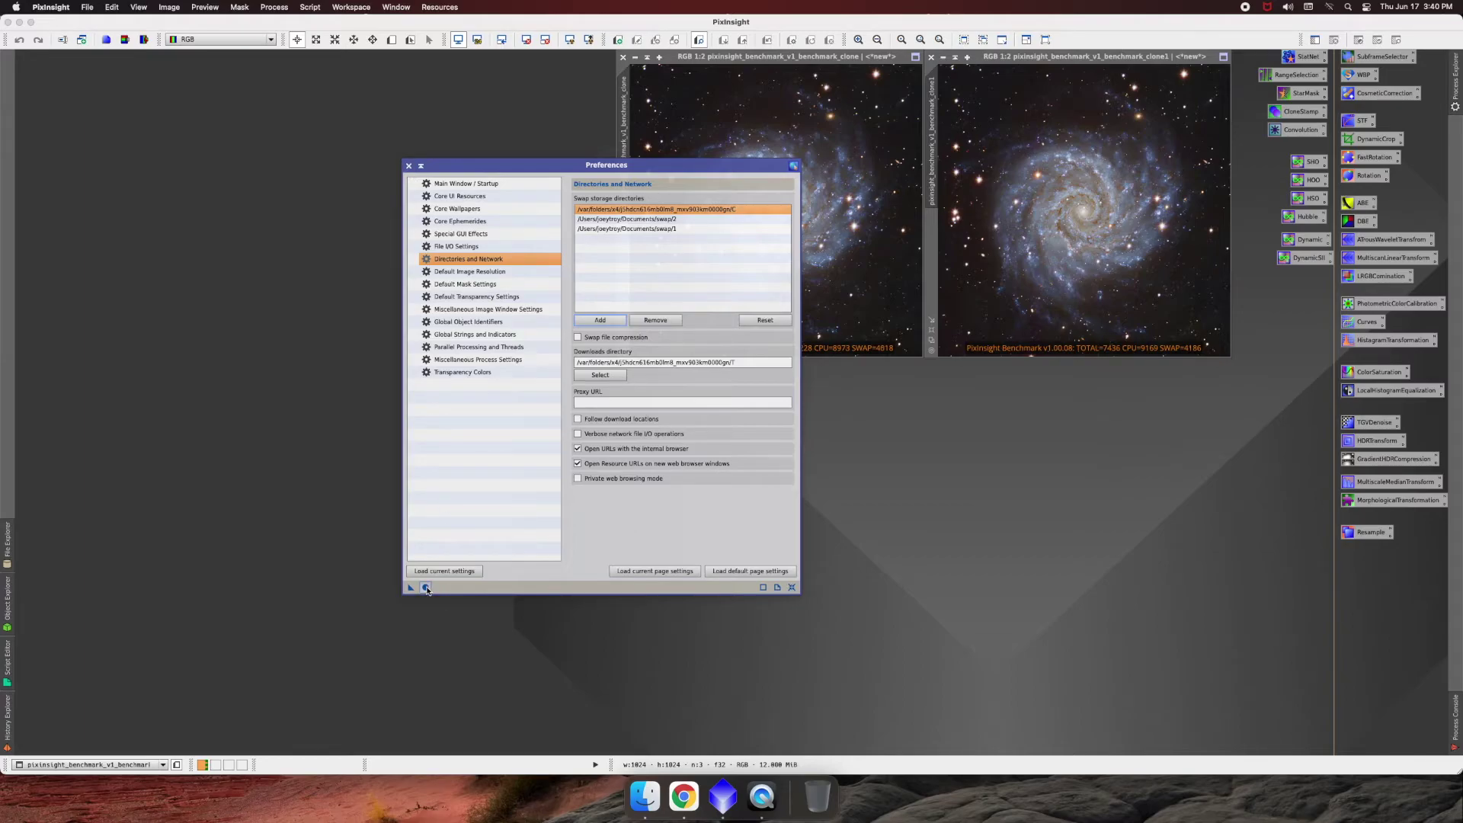
{"action": "left_click", "coordinate": [408, 166]}
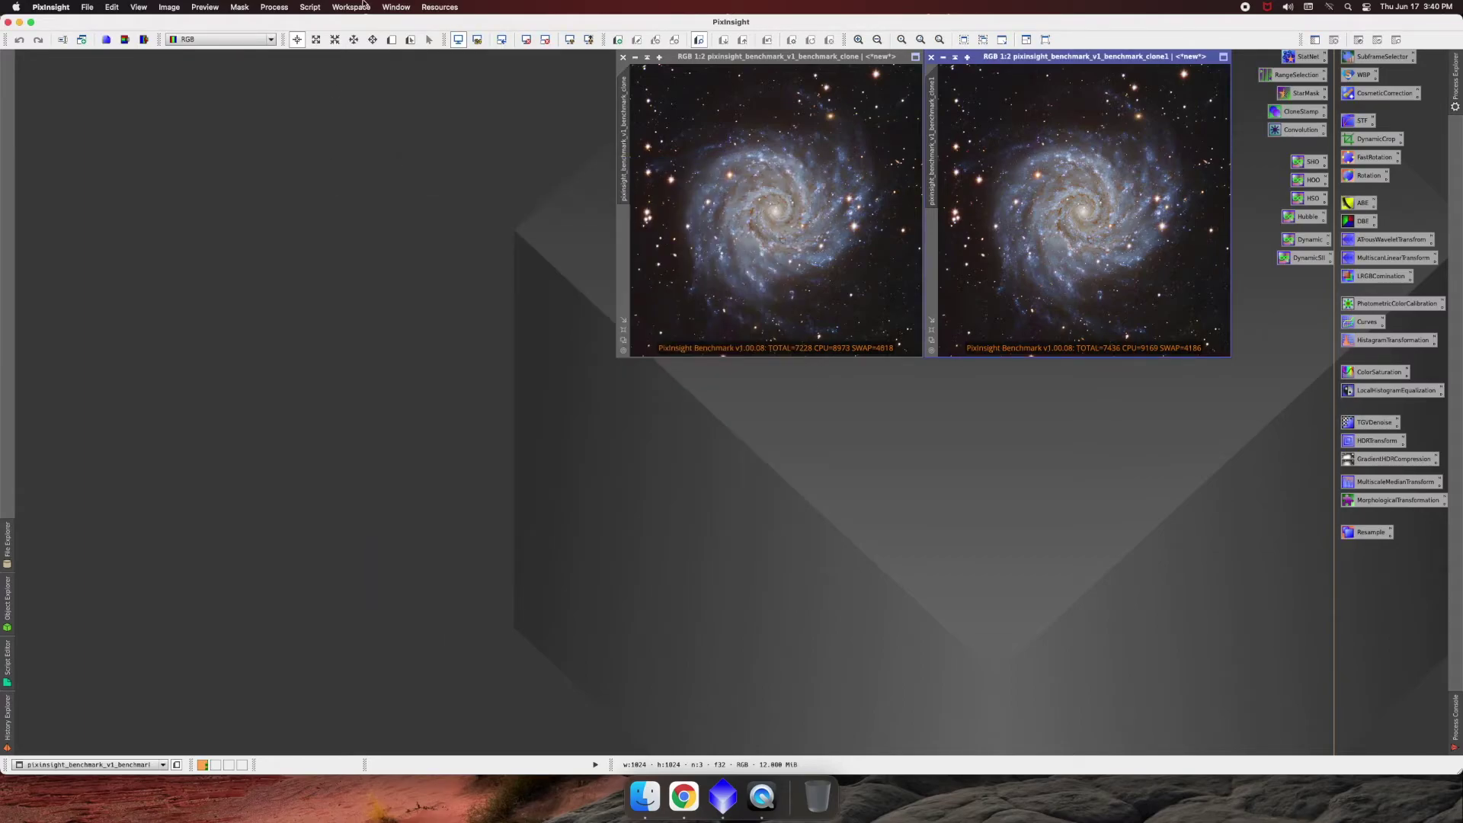
Run the PixInsight Benchmark script again, scoring TOTAL=7800, CPU=8669, SWAP=5532
{"action": "left_click", "coordinate": [310, 8]}
{"action": "left_click", "coordinate": [300, 8]}
{"action": "left_click", "coordinate": [310, 9]}
{"action": "mouse_move", "coordinate": [320, 39]}
{"action": "left_click", "coordinate": [491, 35]}
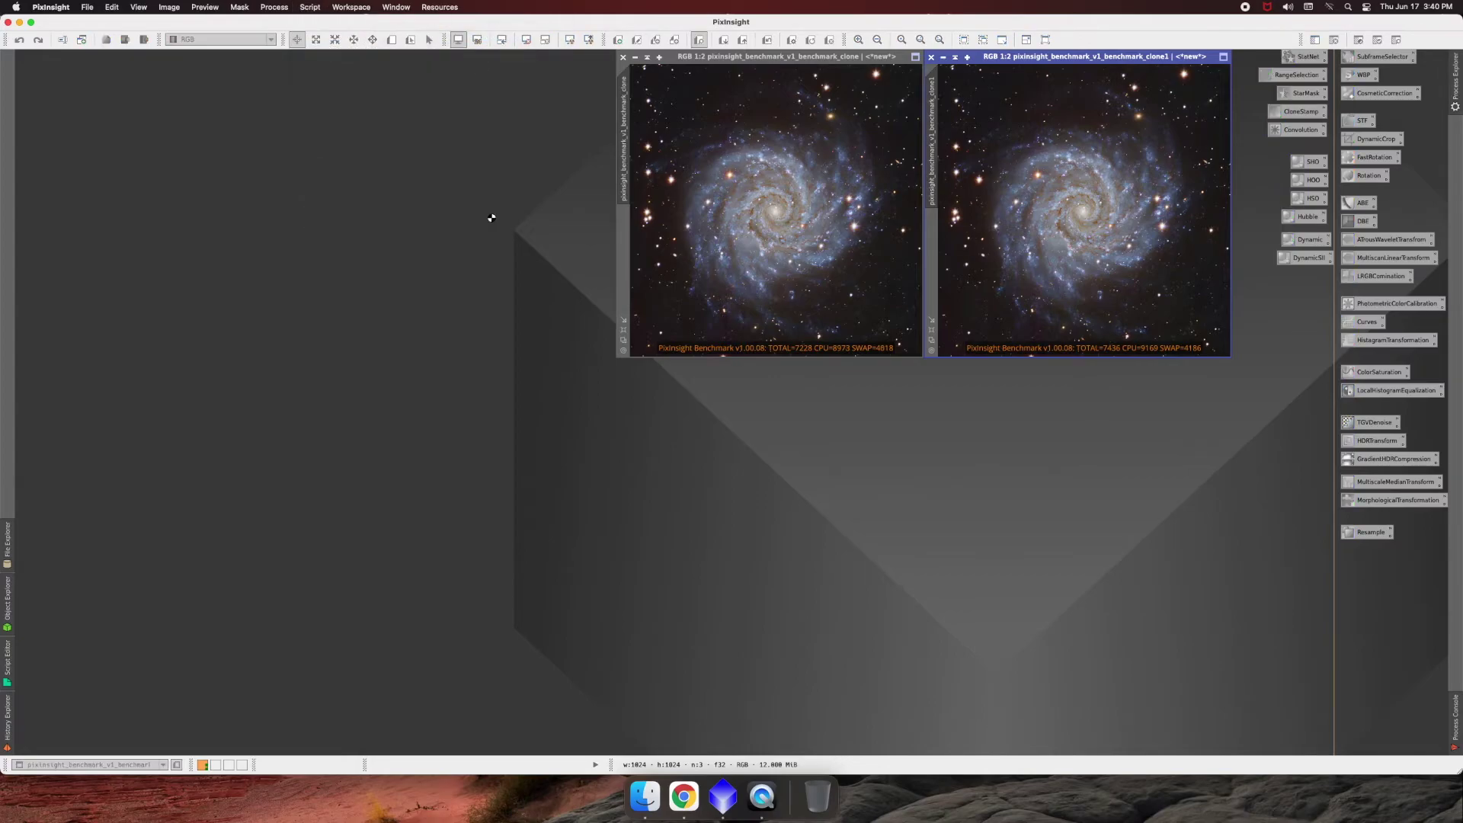
{"action": "left_click", "coordinate": [800, 540]}
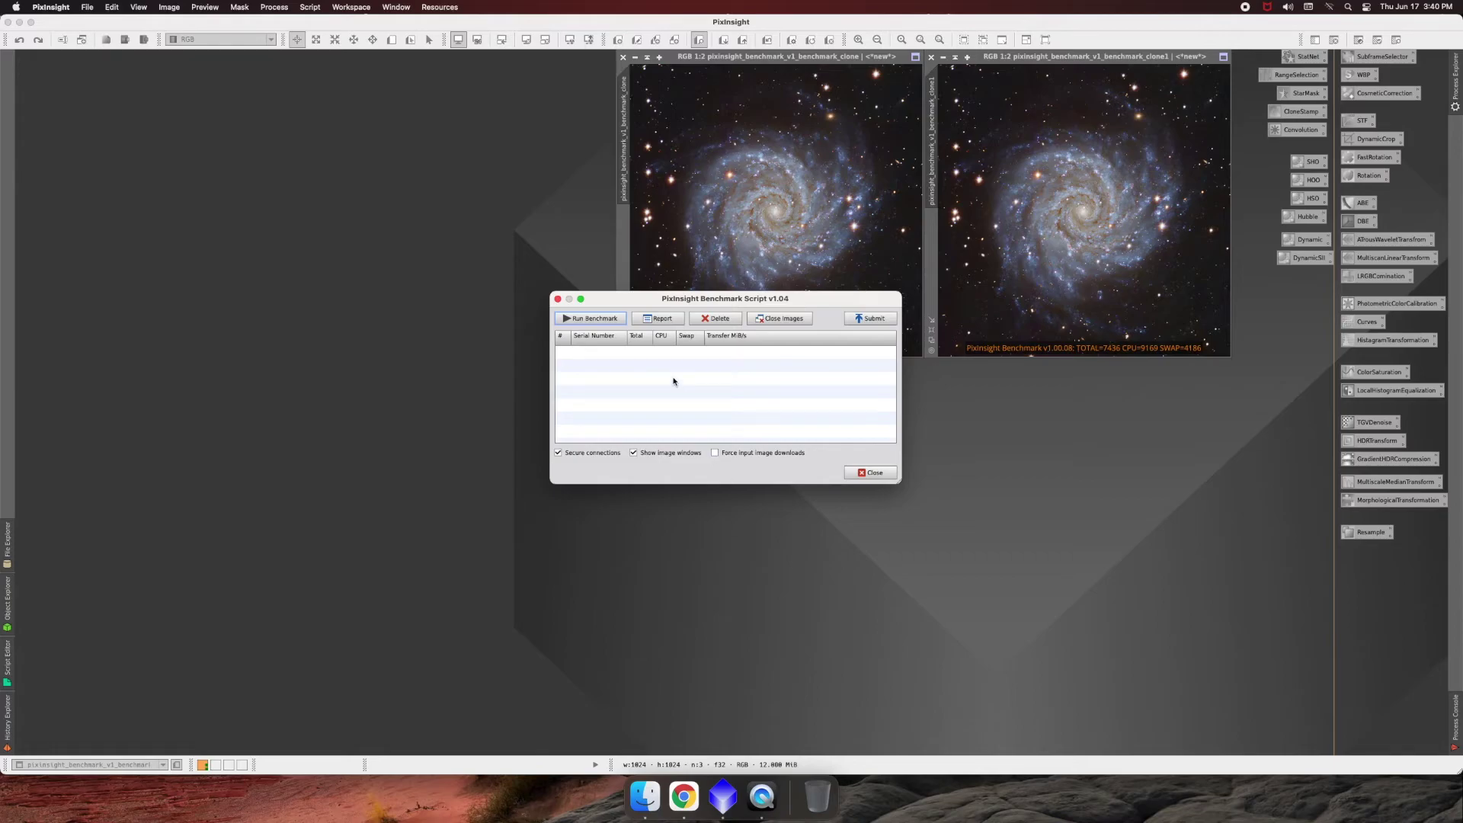
{"action": "left_click", "coordinate": [602, 324]}
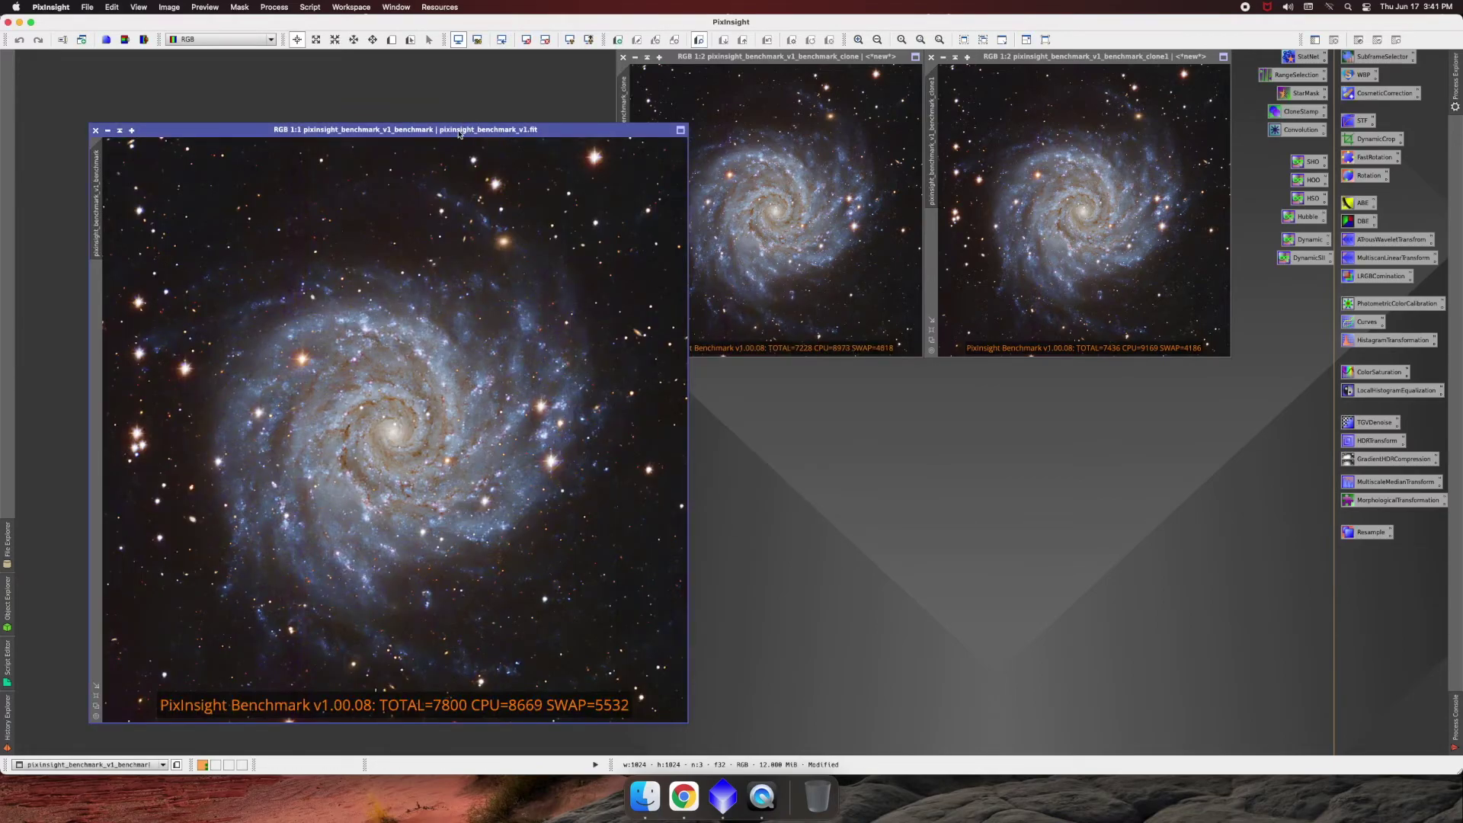
Move the new 7800 result window up-left beside the 7228 and 7436 result clones
{"action": "left_click_drag", "start_coordinate": [467, 124], "coordinate": [378, 55]}
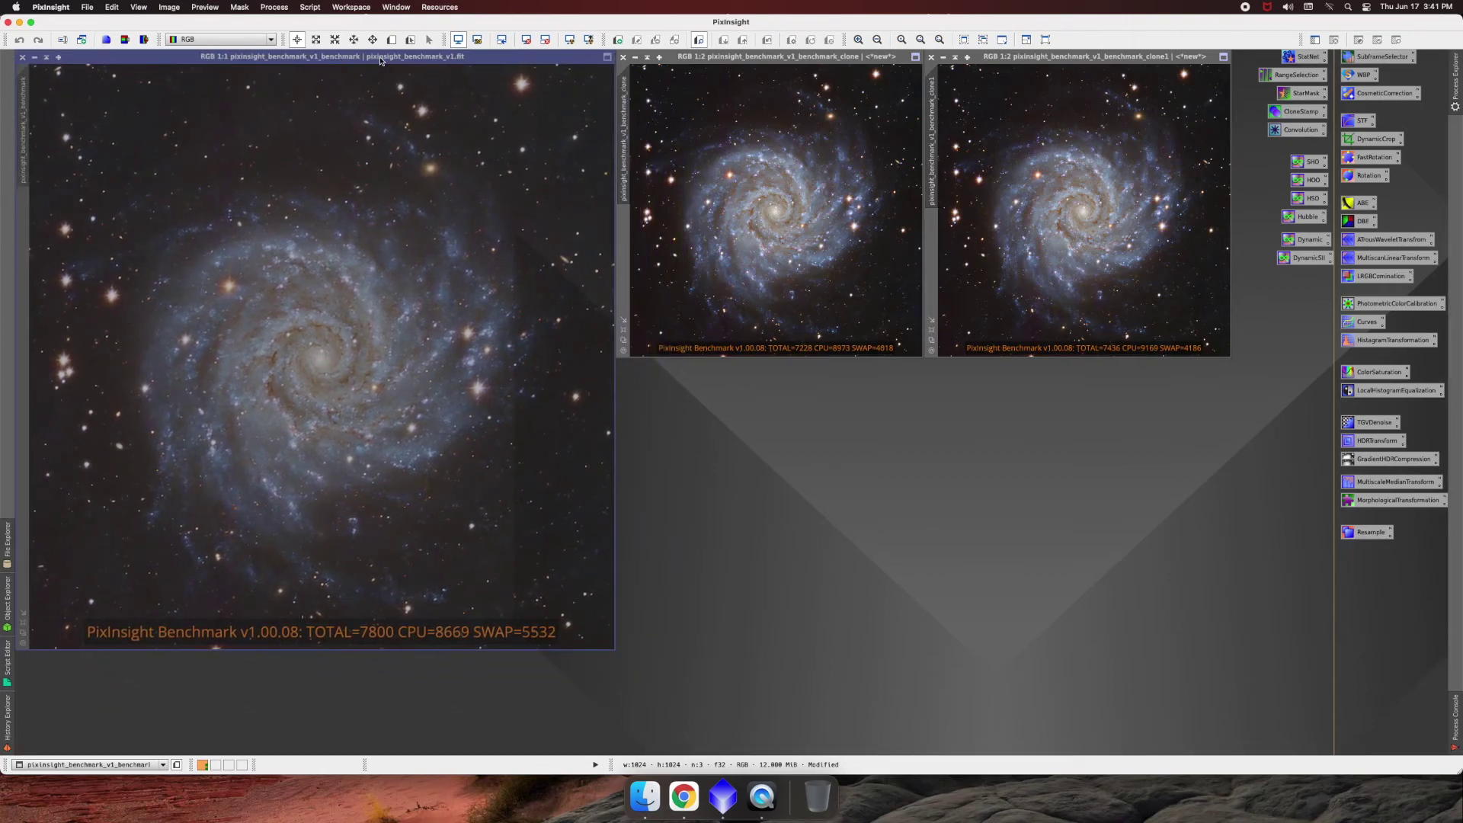